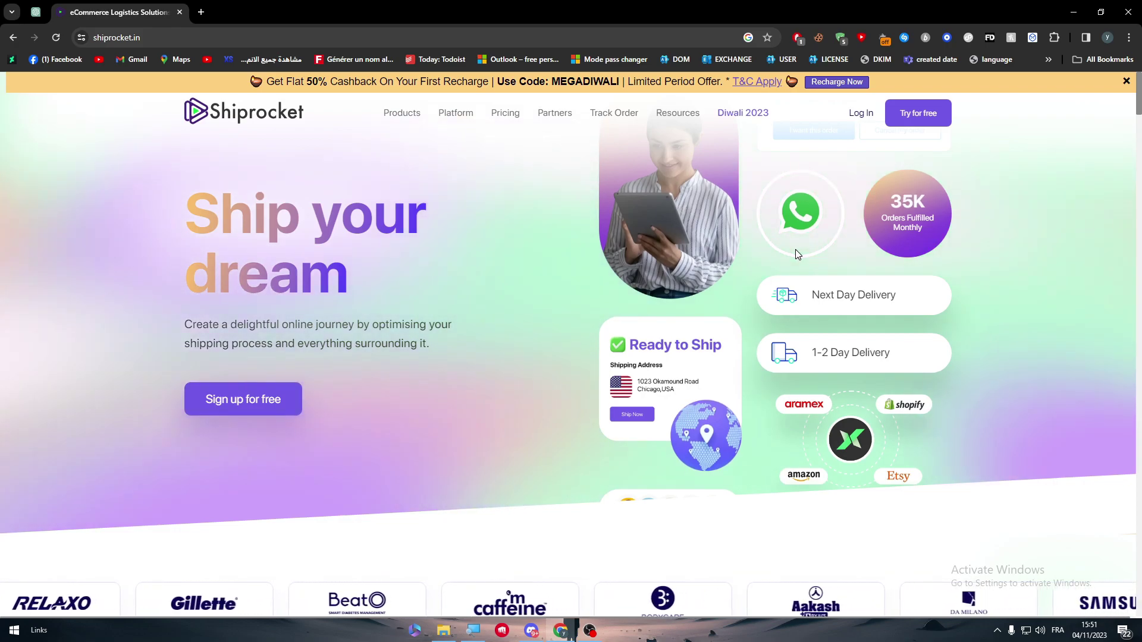
Step: Open the 5sim.net website in a new browser tab
{"action": "left_click", "coordinate": [201, 12]}
{"action": "type", "text": "5sim"}
{"action": "key", "text": "Return"}
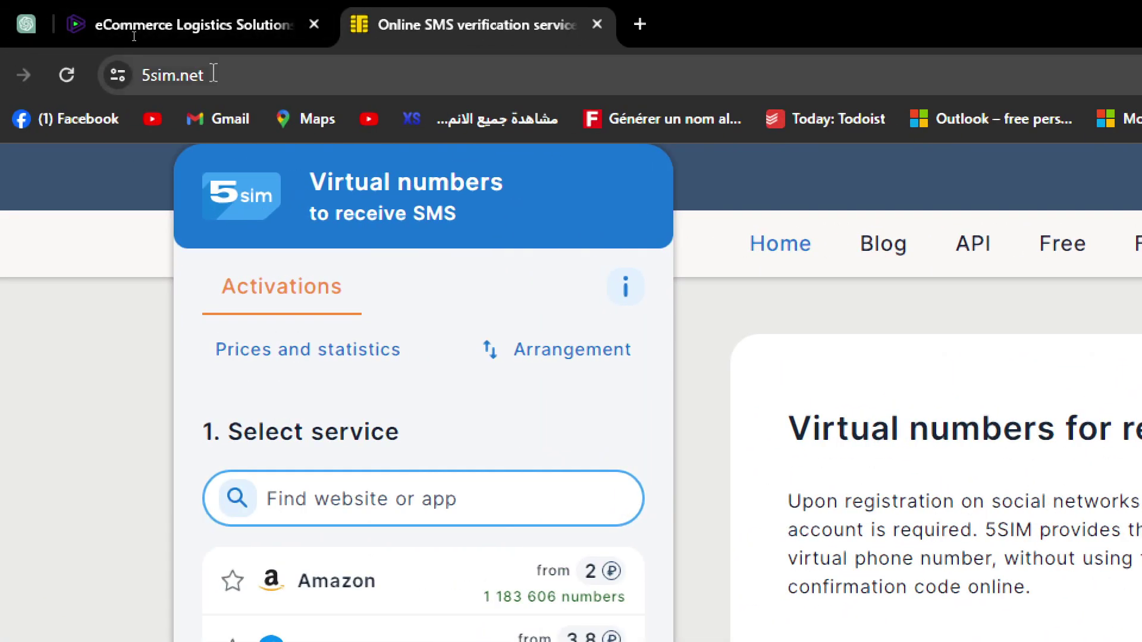
{"action": "left_click", "coordinate": [130, 36]}
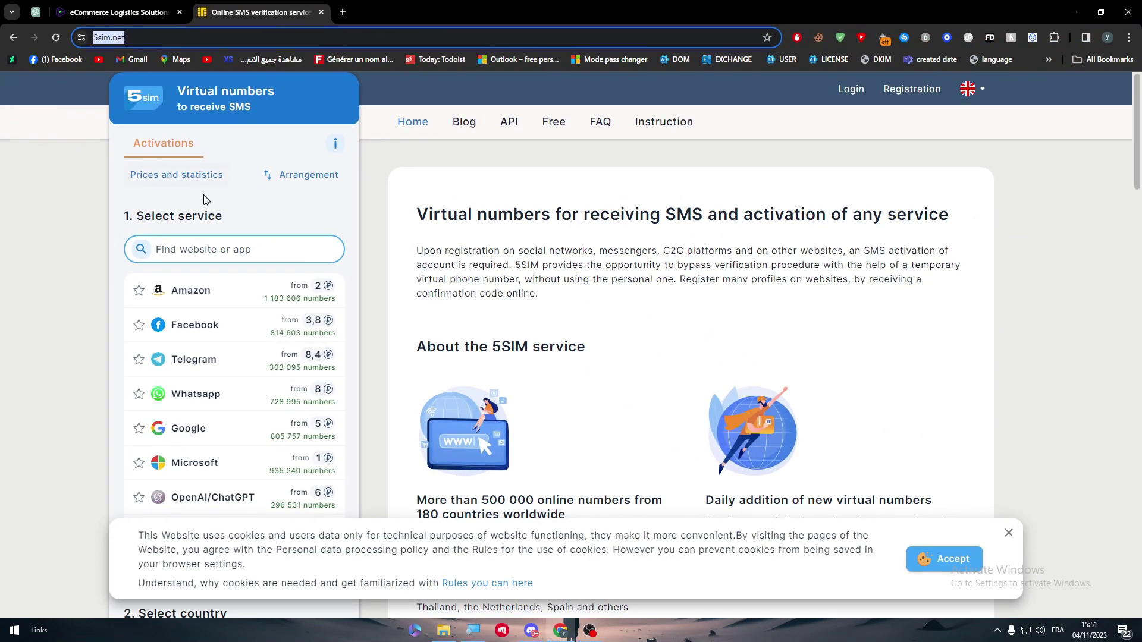
{"action": "left_click_drag", "start_coordinate": [1140, 163], "coordinate": [1139, 181]}
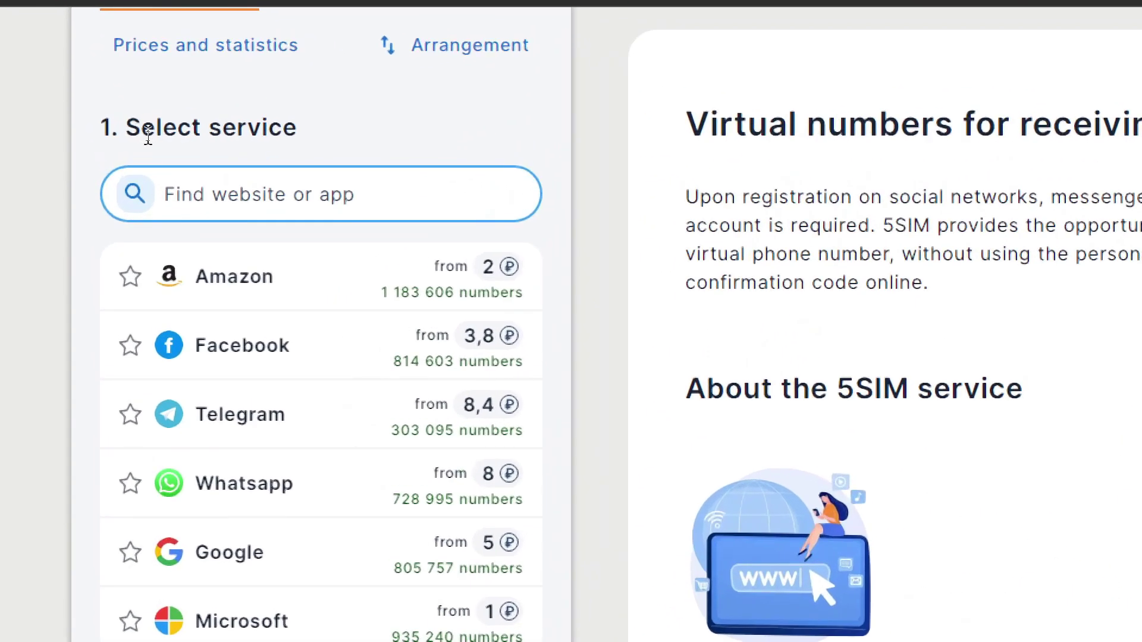
Step: Search 5sim for virtual numbers with service 'Other' and country 'India'
{"action": "left_click", "coordinate": [180, 162]}
{"action": "type", "text": "shipc"}
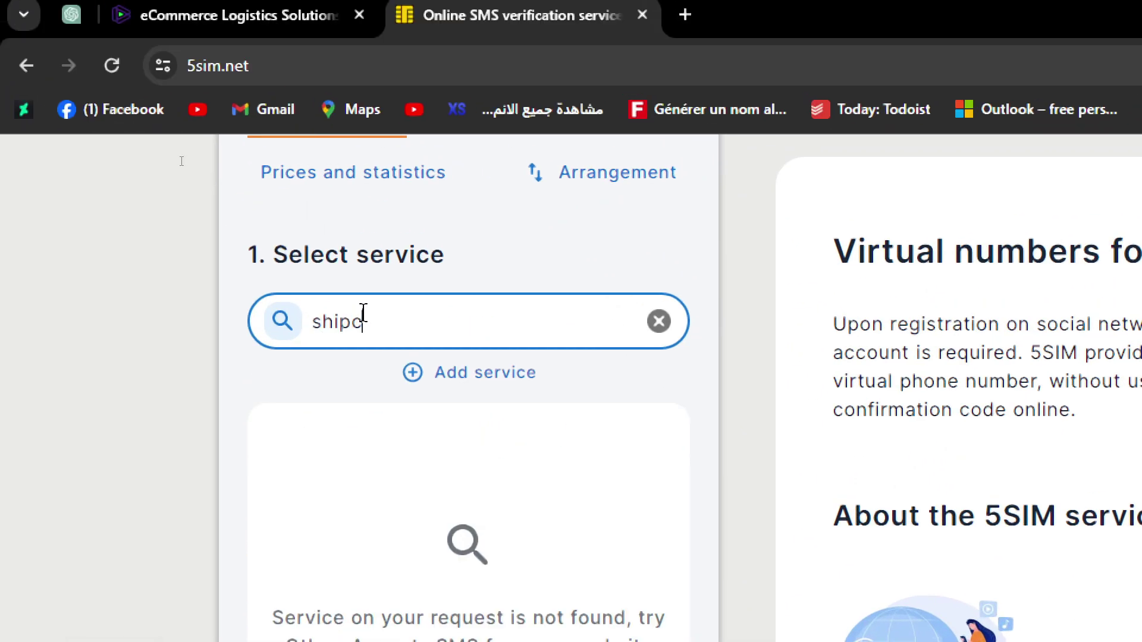
{"action": "key", "text": "ctrl+a"}
{"action": "key", "text": "BackSpace"}
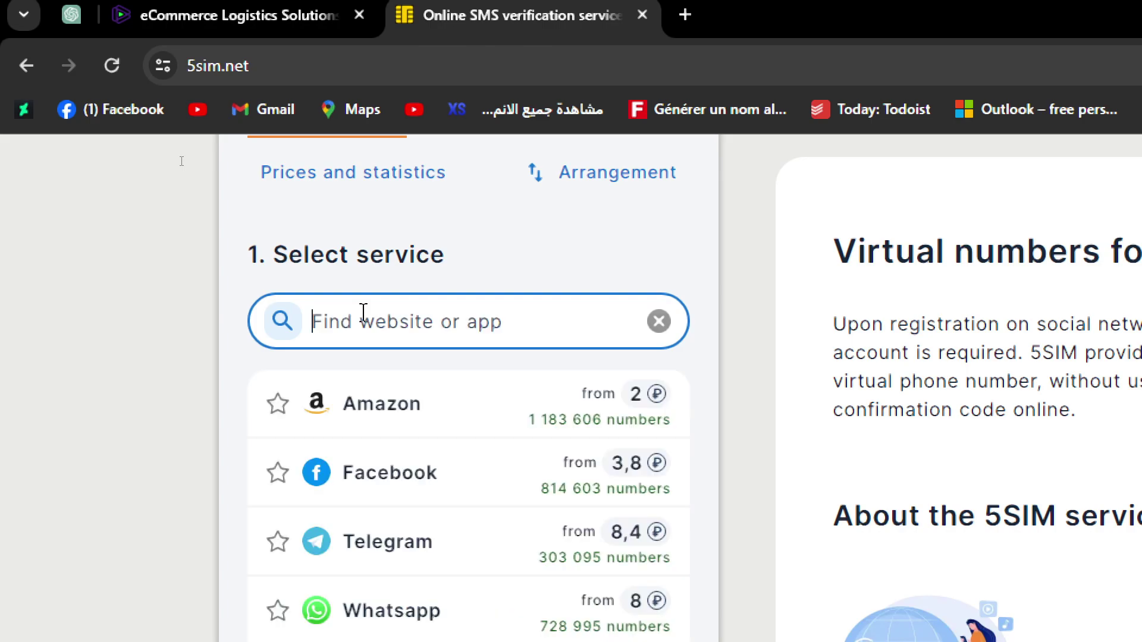
{"action": "type", "text": "other"}
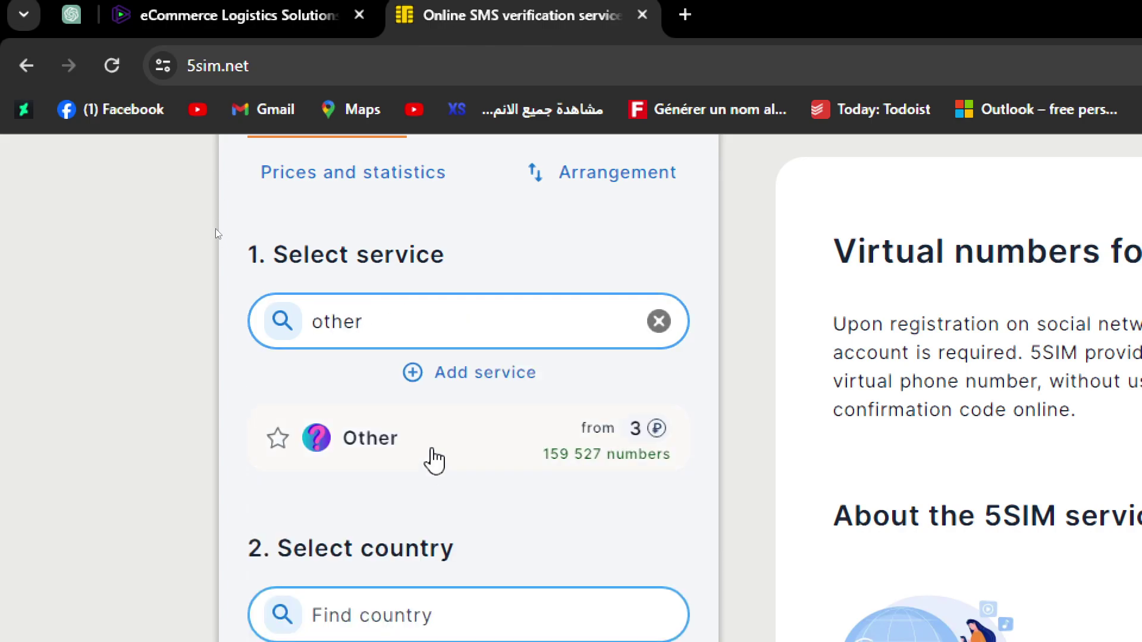
{"action": "left_click", "coordinate": [433, 440]}
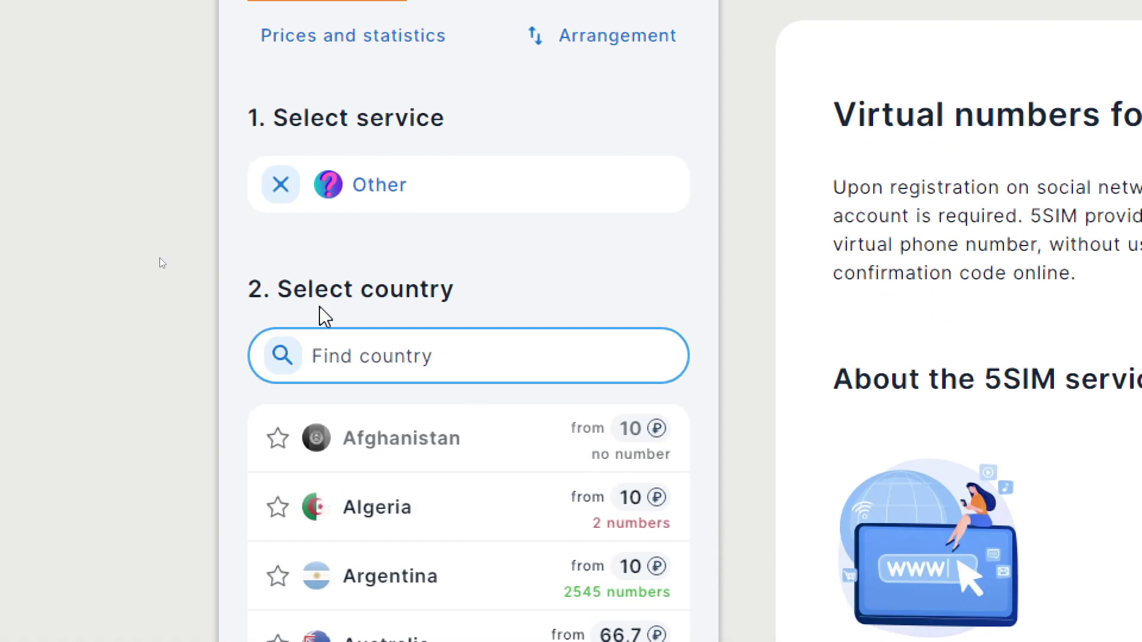
{"action": "left_click", "coordinate": [357, 373]}
{"action": "type", "text": "indi"}
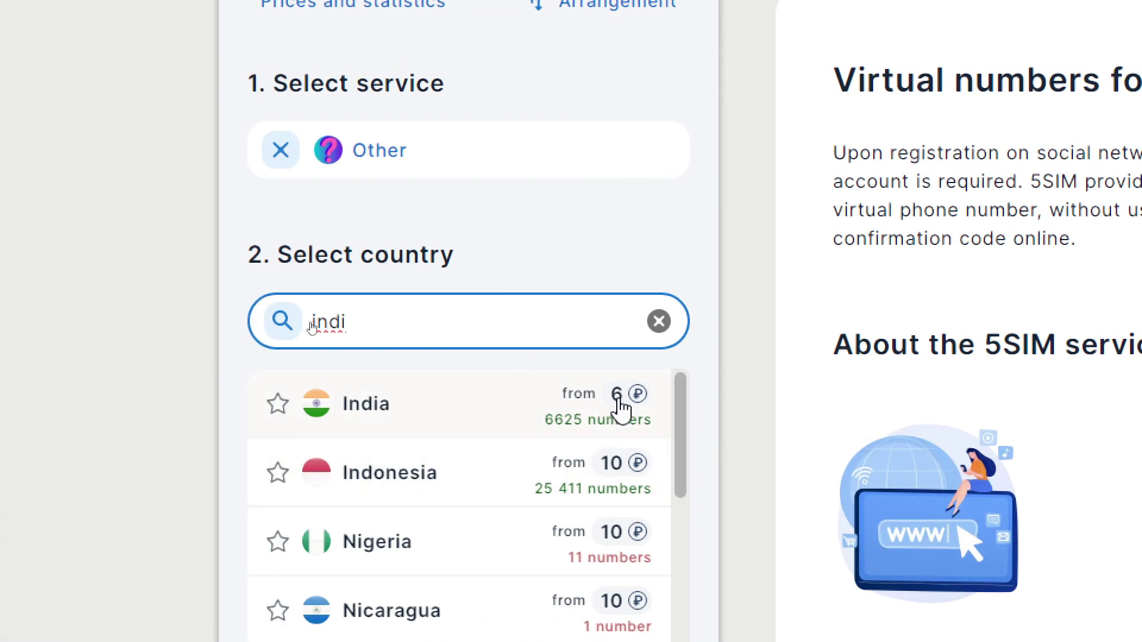
{"action": "left_click", "coordinate": [654, 406]}
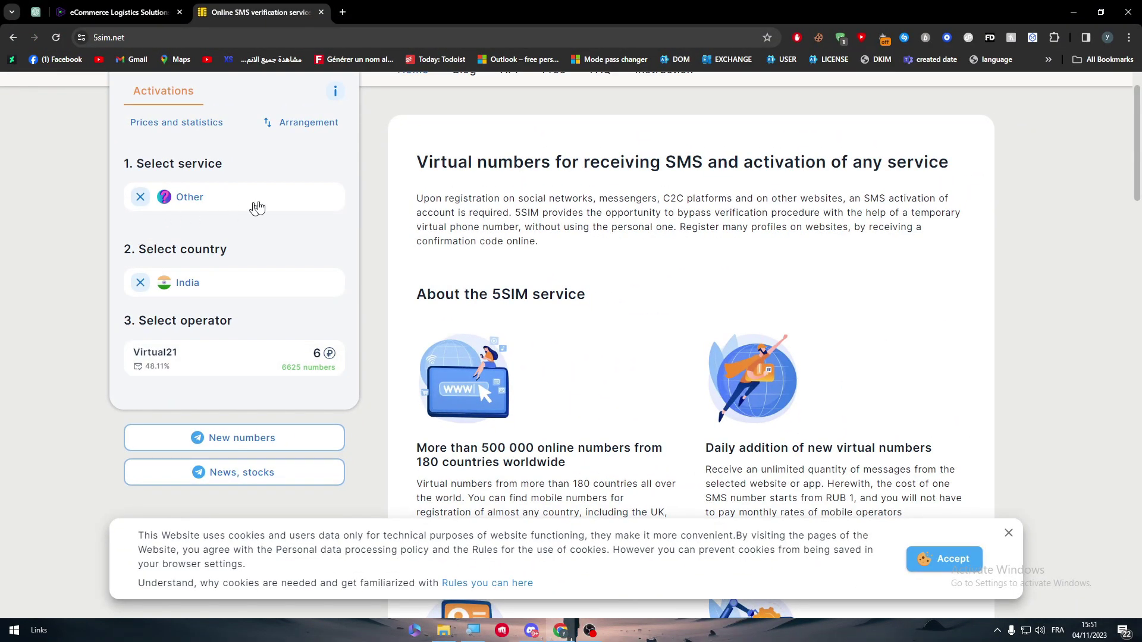
Step: Reopen the 5sim service choice, then return to the Shiprocket homepage tab
{"action": "left_click", "coordinate": [132, 22]}
{"action": "left_click", "coordinate": [288, 20]}
{"action": "left_click", "coordinate": [165, 189]}
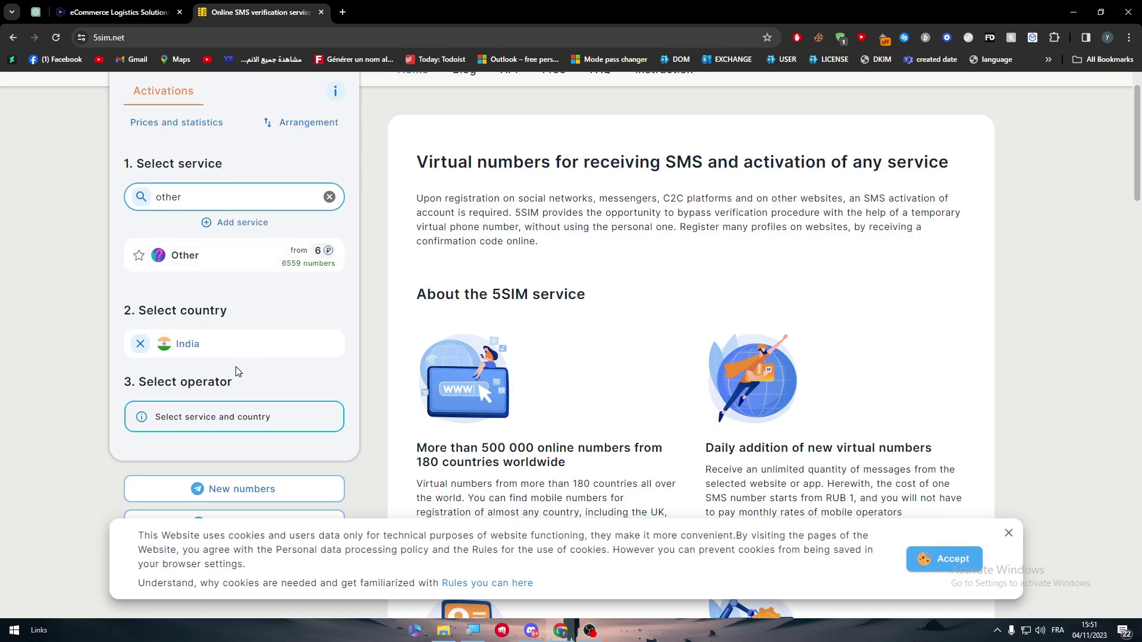
{"action": "scroll", "coordinate": [1137, 202], "scroll_direction": "up", "scroll_amount": 2}
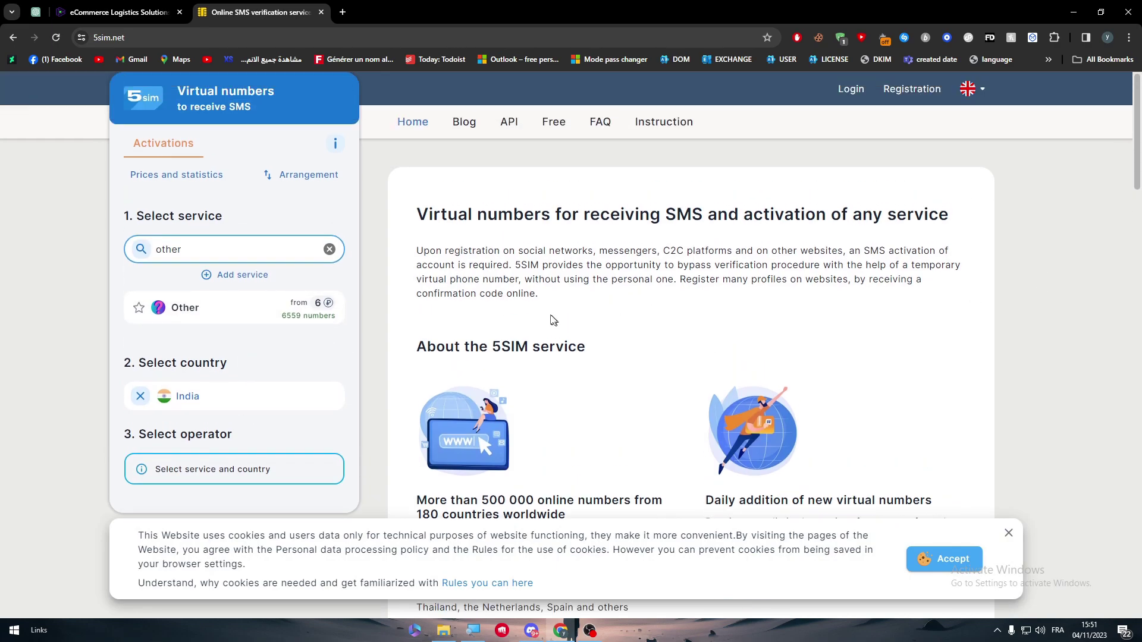
{"action": "left_click", "coordinate": [142, 13]}
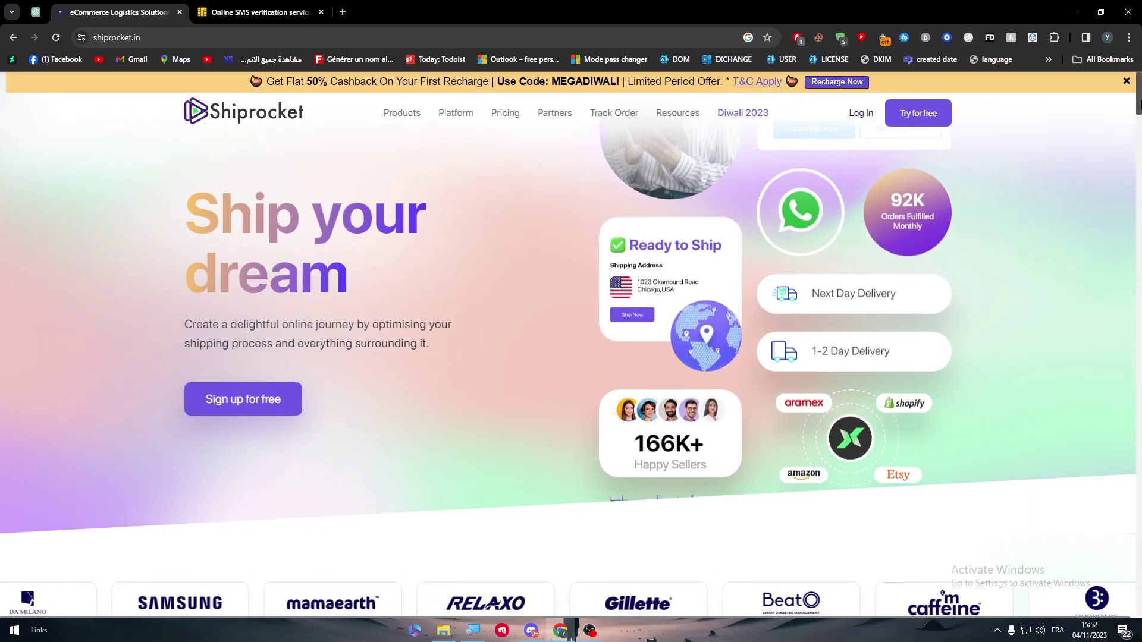
Step: Scroll to the homepage's ecosystem integrations section and follow it to shiprocket.in/channel-integrations
{"action": "left_click", "coordinate": [1138, 201]}
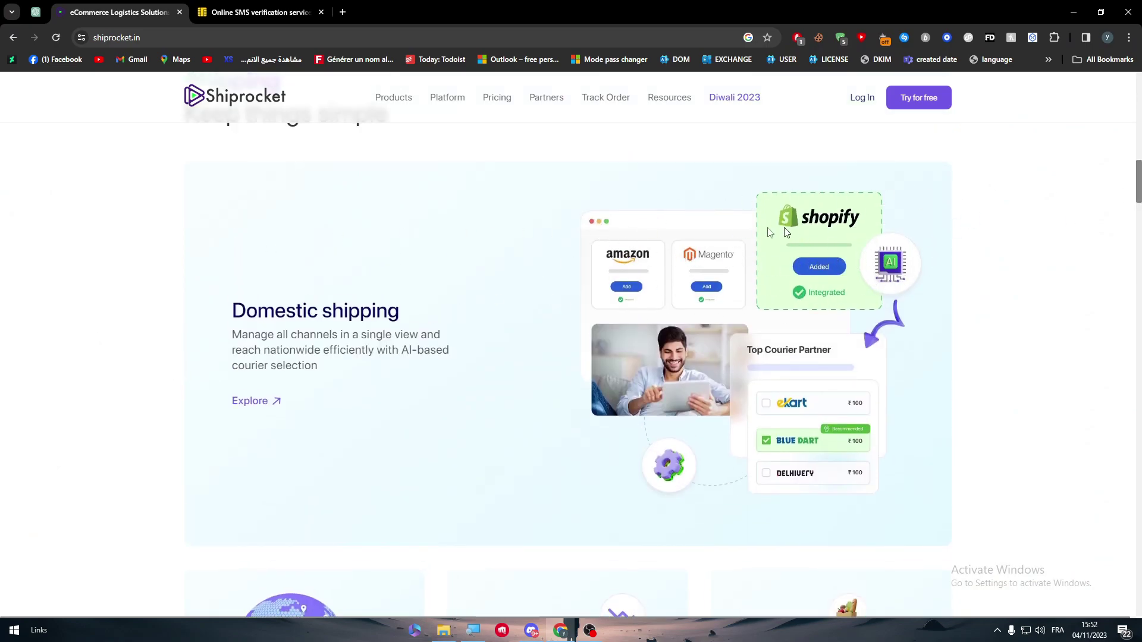
{"action": "left_click_drag", "start_coordinate": [1139, 198], "coordinate": [1137, 439]}
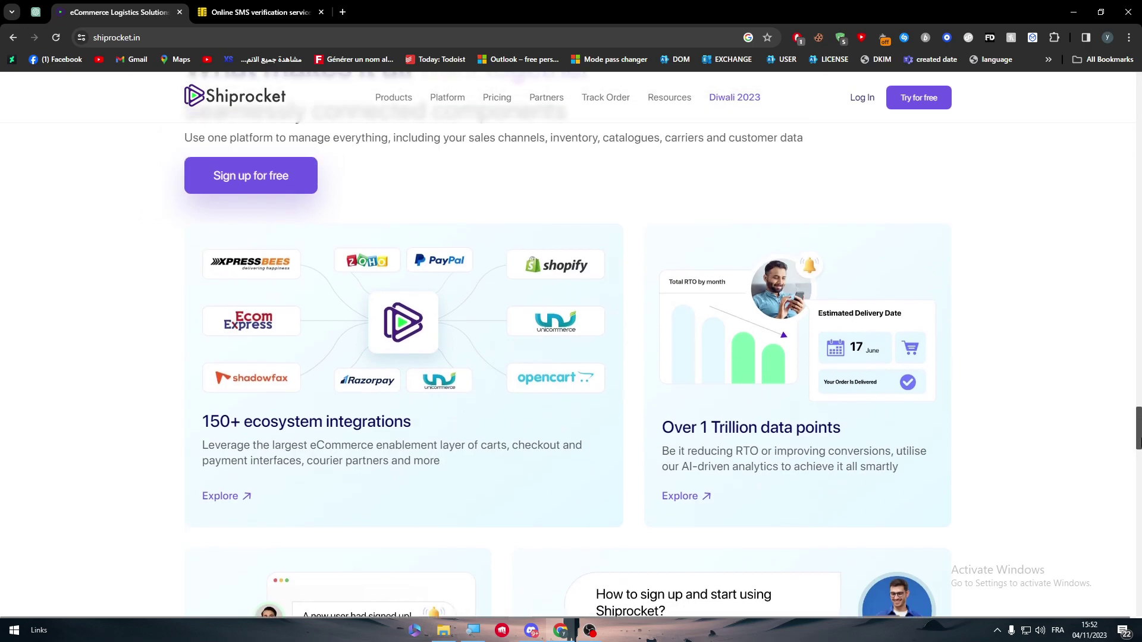
{"action": "left_click_drag", "start_coordinate": [1137, 438], "coordinate": [1138, 418]}
{"action": "left_click_drag", "start_coordinate": [183, 279], "coordinate": [630, 316]}
{"action": "left_click", "coordinate": [631, 316]}
{"action": "scroll", "coordinate": [792, 370], "scroll_direction": "down", "scroll_amount": 4}
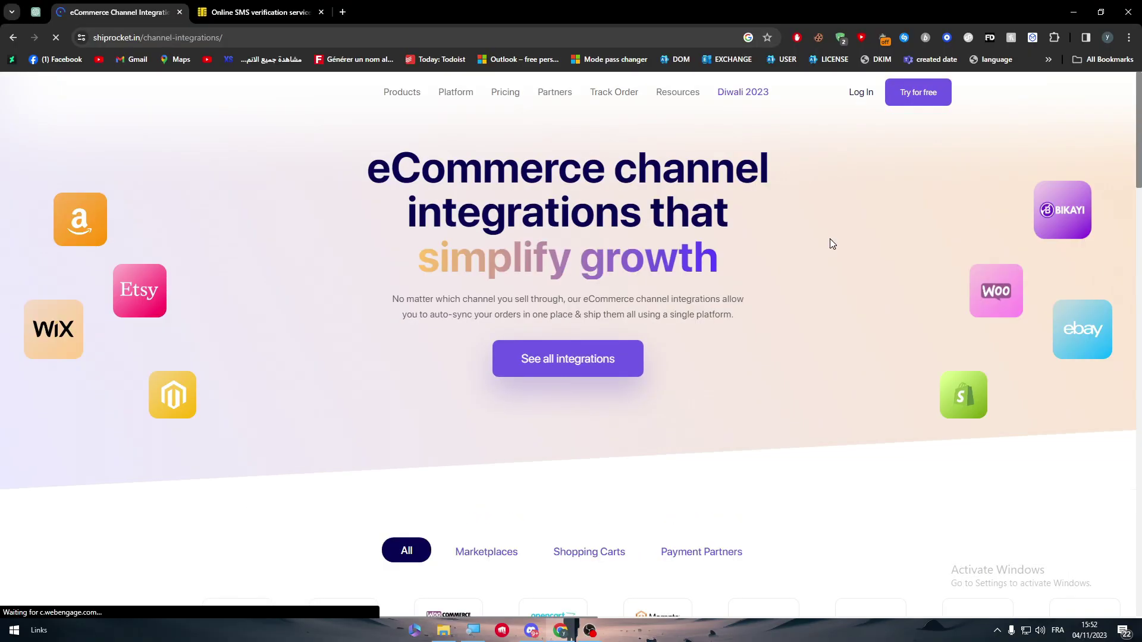
Step: Scroll the channel integrations page down to the category filter tabs
{"action": "scroll", "coordinate": [831, 244], "scroll_direction": "down", "scroll_amount": 1}
{"action": "scroll", "coordinate": [832, 244], "scroll_direction": "down", "scroll_amount": 7}
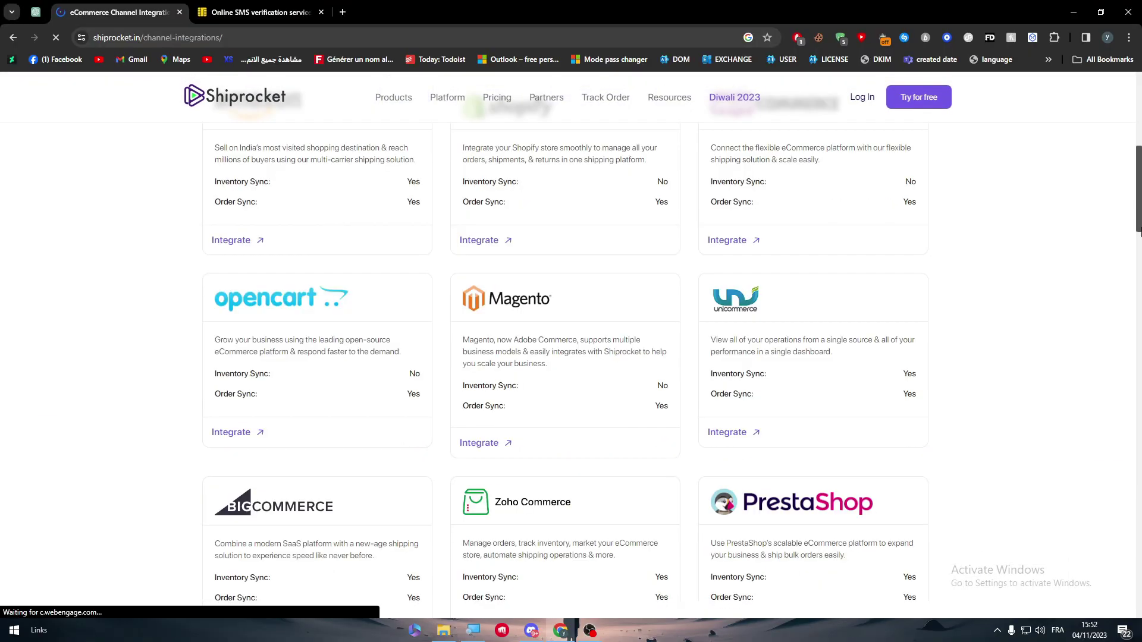
{"action": "scroll", "coordinate": [831, 244], "scroll_direction": "down", "scroll_amount": 4}
{"action": "left_click_drag", "start_coordinate": [1138, 275], "coordinate": [1138, 434]}
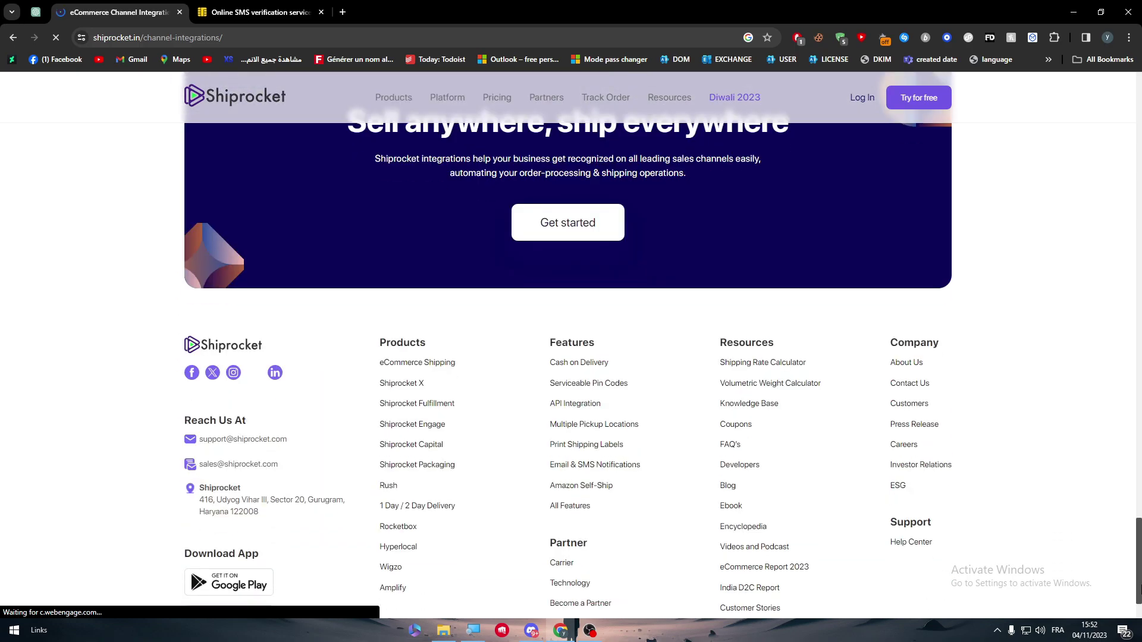
{"action": "mouse_move", "coordinate": [1139, 434]}
{"action": "left_mouse_down"}
{"action": "mouse_move", "coordinate": [1126, 457]}
{"action": "mouse_move", "coordinate": [1134, 248]}
{"action": "left_mouse_up"}
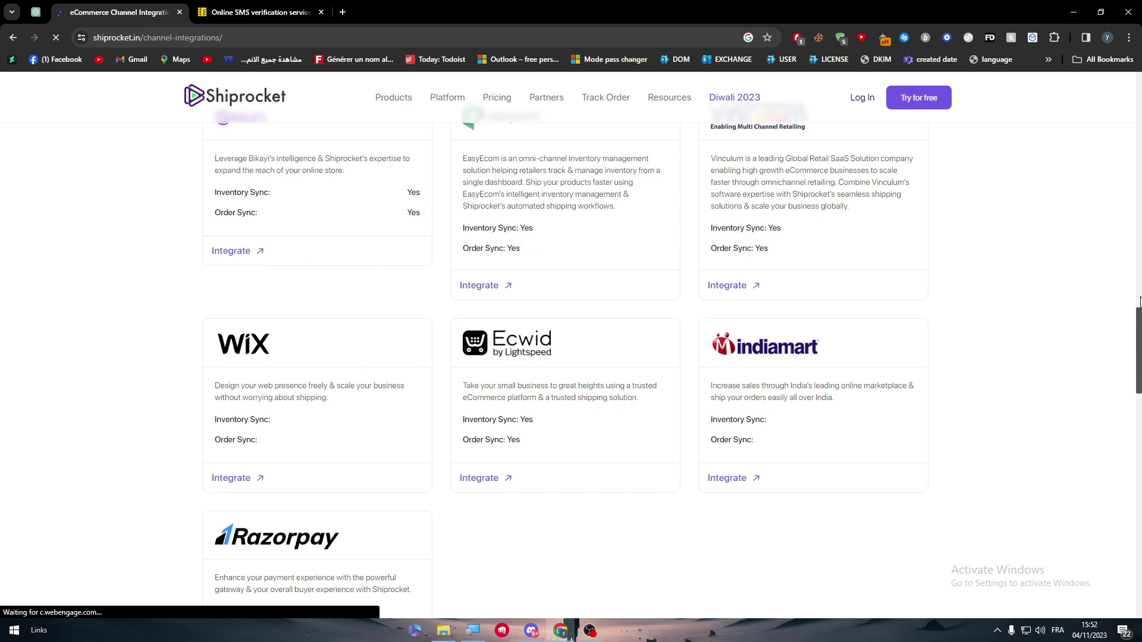
{"action": "scroll", "coordinate": [1047, 291], "scroll_direction": "up", "scroll_amount": 15}
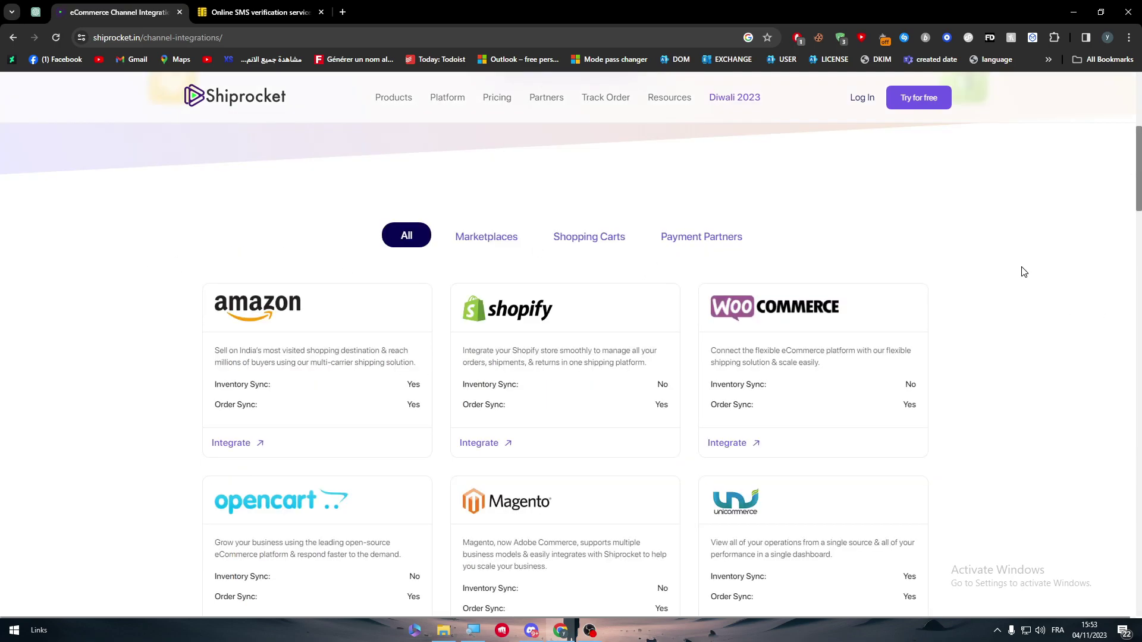
Step: Browse the Marketplaces, All, Shopping Carts and Payment Partners filters, settling on Shopping Carts for WooCommerce
{"action": "left_click", "coordinate": [474, 246]}
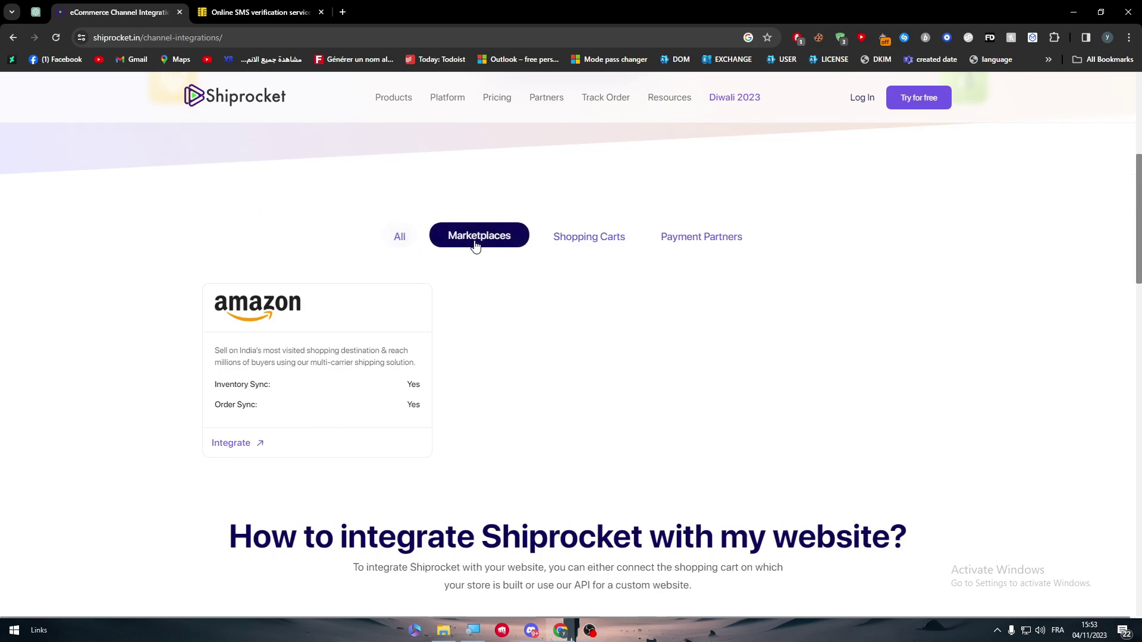
{"action": "left_click", "coordinate": [418, 245]}
{"action": "left_click", "coordinate": [594, 241]}
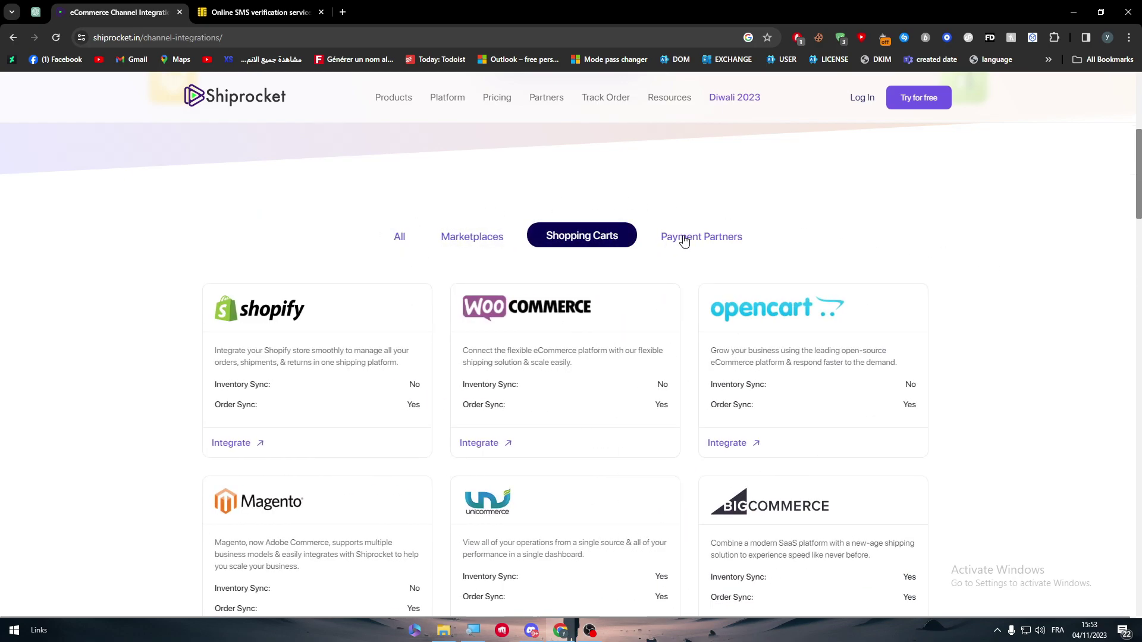
{"action": "left_click", "coordinate": [684, 239]}
{"action": "left_click", "coordinate": [586, 238]}
{"action": "left_click", "coordinate": [470, 237]}
{"action": "left_click", "coordinate": [403, 237]}
{"action": "left_click", "coordinate": [598, 237]}
{"action": "mouse_move", "coordinate": [1139, 158]}
{"action": "left_mouse_down"}
{"action": "mouse_move", "coordinate": [1139, 393]}
{"action": "mouse_move", "coordinate": [1119, 166]}
{"action": "left_mouse_up"}
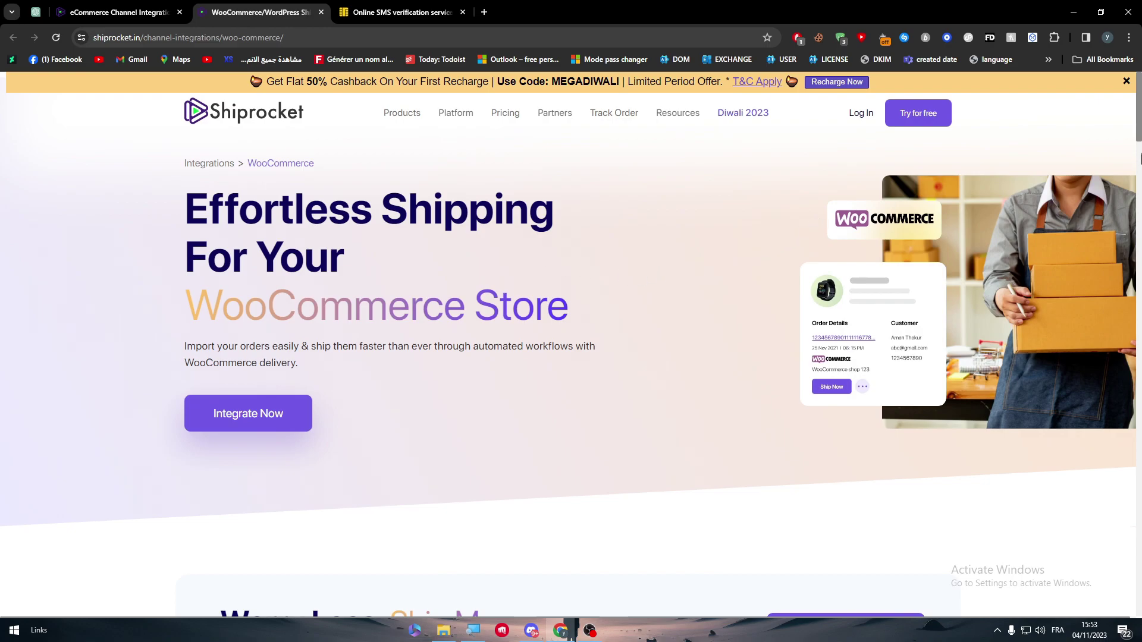
Step: Open the free sign-up page, then scroll the WooCommerce page to How To Integrate
{"action": "scroll", "coordinate": [1137, 138], "scroll_direction": "down", "scroll_amount": 1}
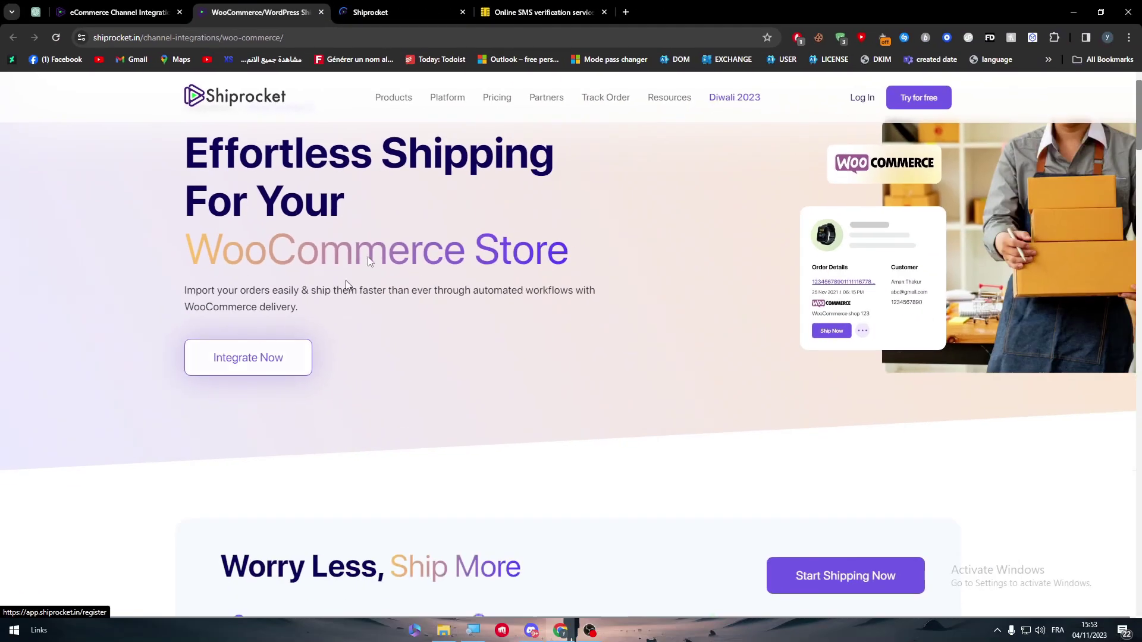
{"action": "left_click", "coordinate": [259, 352]}
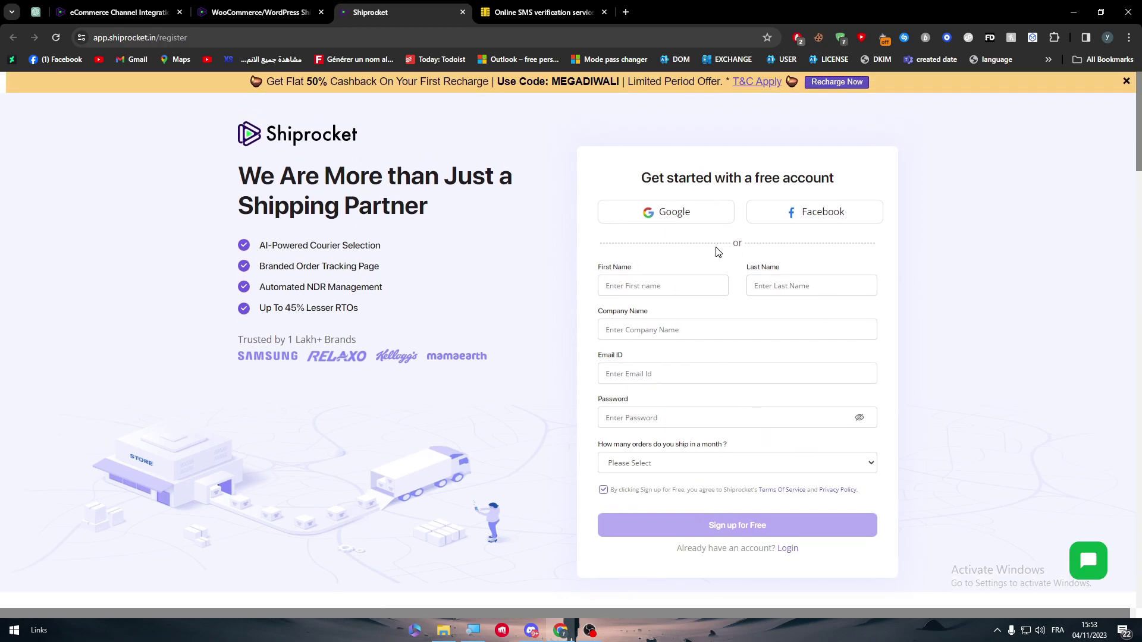
{"action": "left_click", "coordinate": [230, 16]}
{"action": "left_click_drag", "start_coordinate": [1137, 113], "coordinate": [1129, 355]}
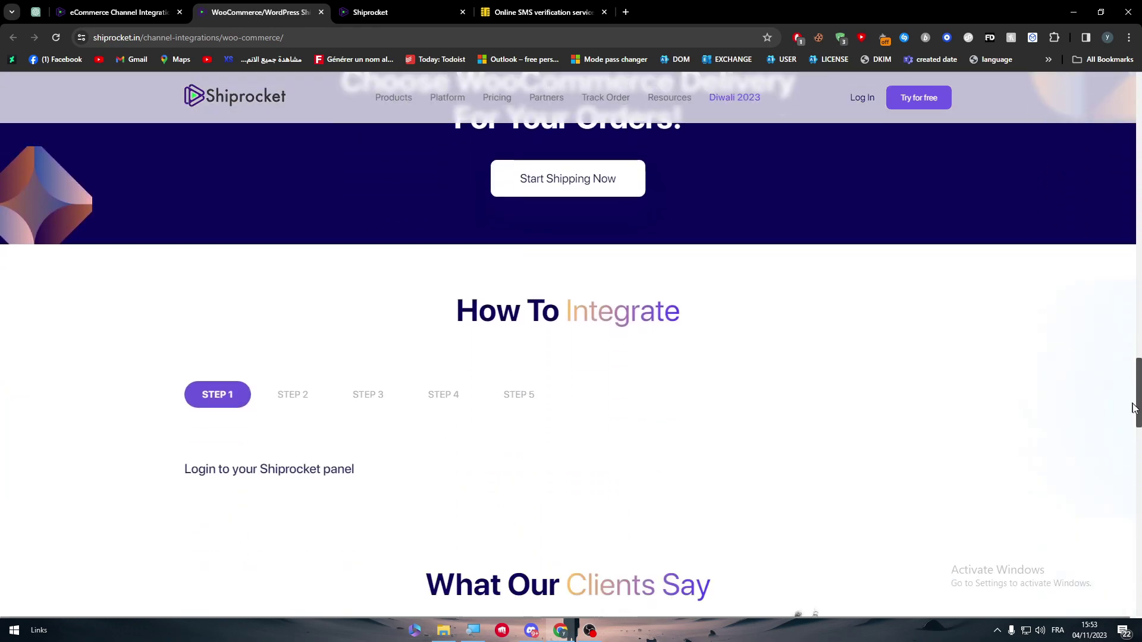
{"action": "left_click_drag", "start_coordinate": [1134, 409], "coordinate": [1138, 564]}
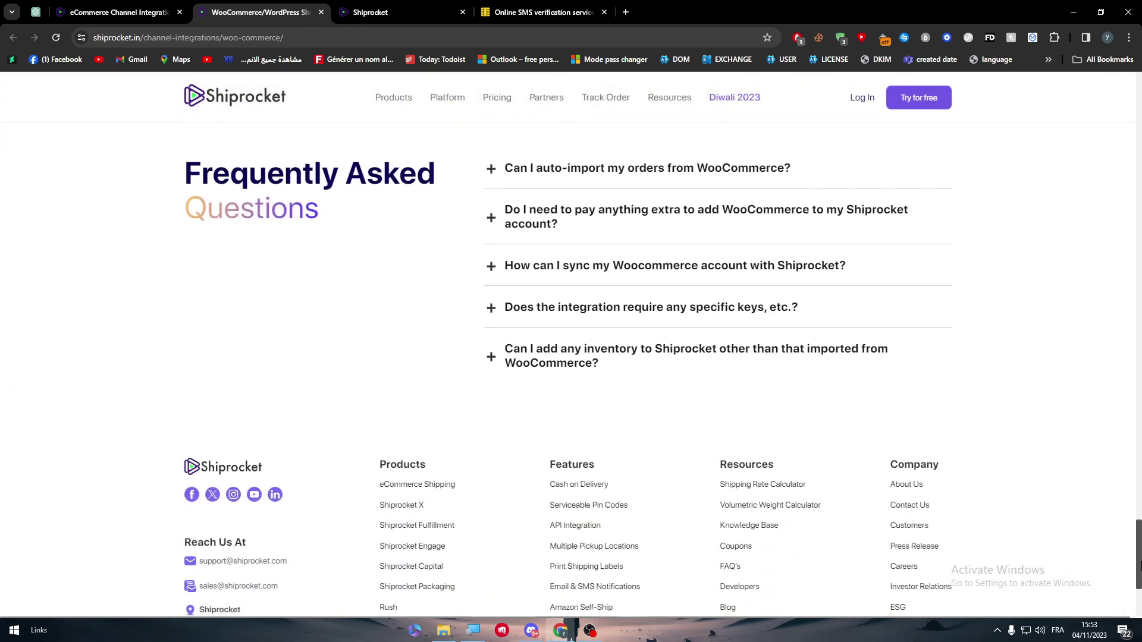
{"action": "mouse_move", "coordinate": [1138, 564]}
{"action": "left_mouse_down"}
{"action": "mouse_move", "coordinate": [1116, 402]}
{"action": "mouse_move", "coordinate": [1139, 441]}
{"action": "left_mouse_up"}
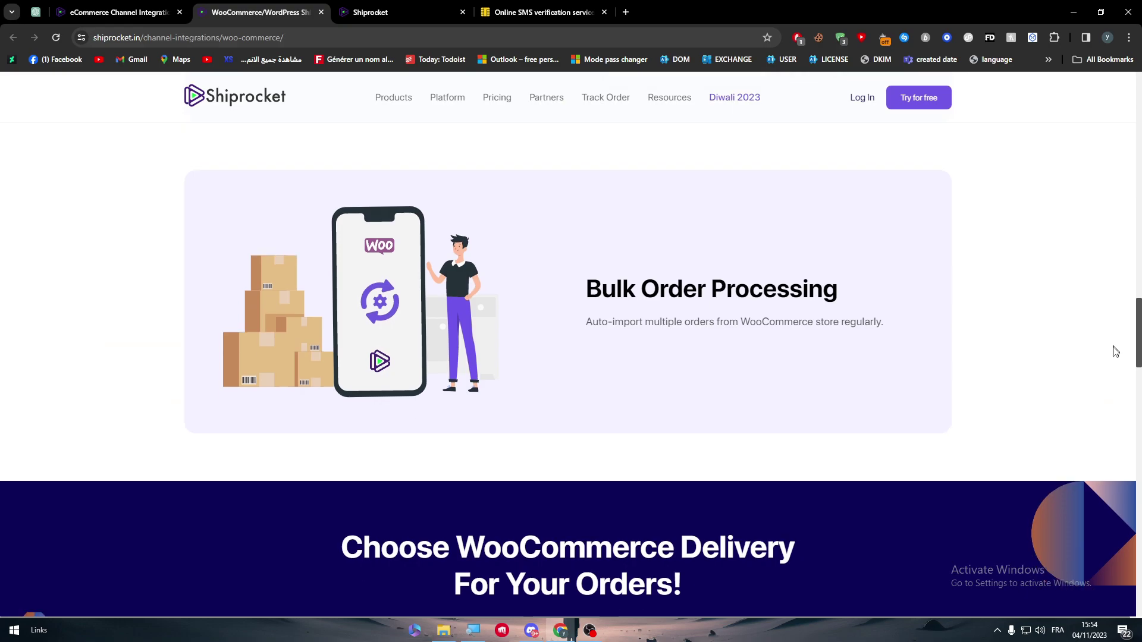
{"action": "scroll", "coordinate": [647, 334], "scroll_direction": "up", "scroll_amount": 5}
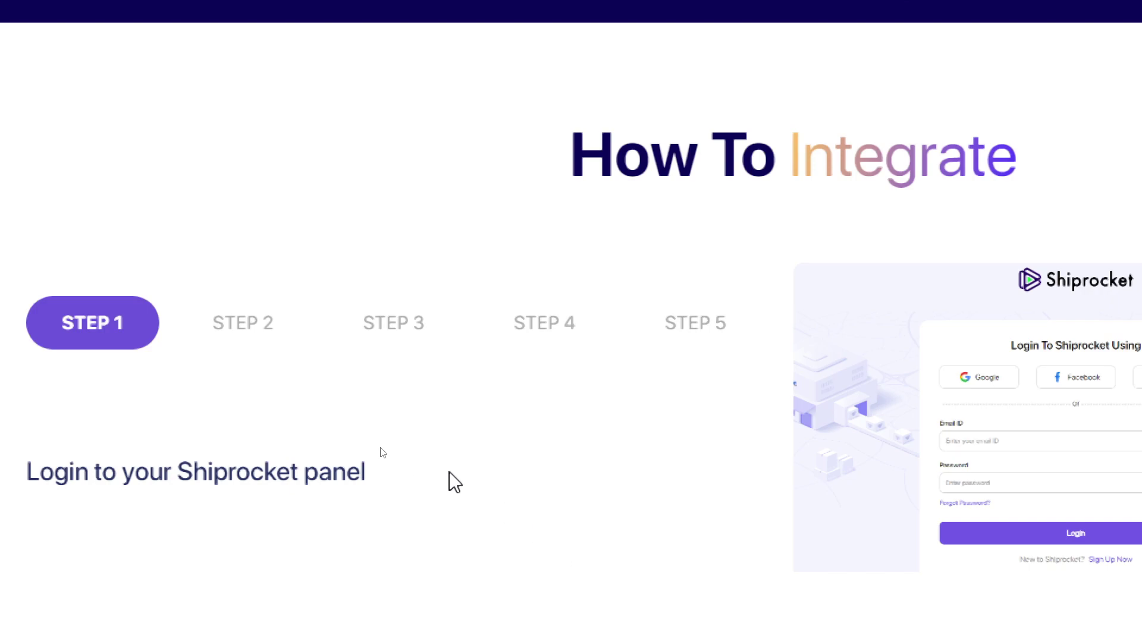
Step: Read steps 1 through 3 of the How To Integrate carousel, then jump to step 5
{"action": "left_click_drag", "start_coordinate": [60, 474], "coordinate": [396, 496]}
{"action": "left_click", "coordinate": [411, 499]}
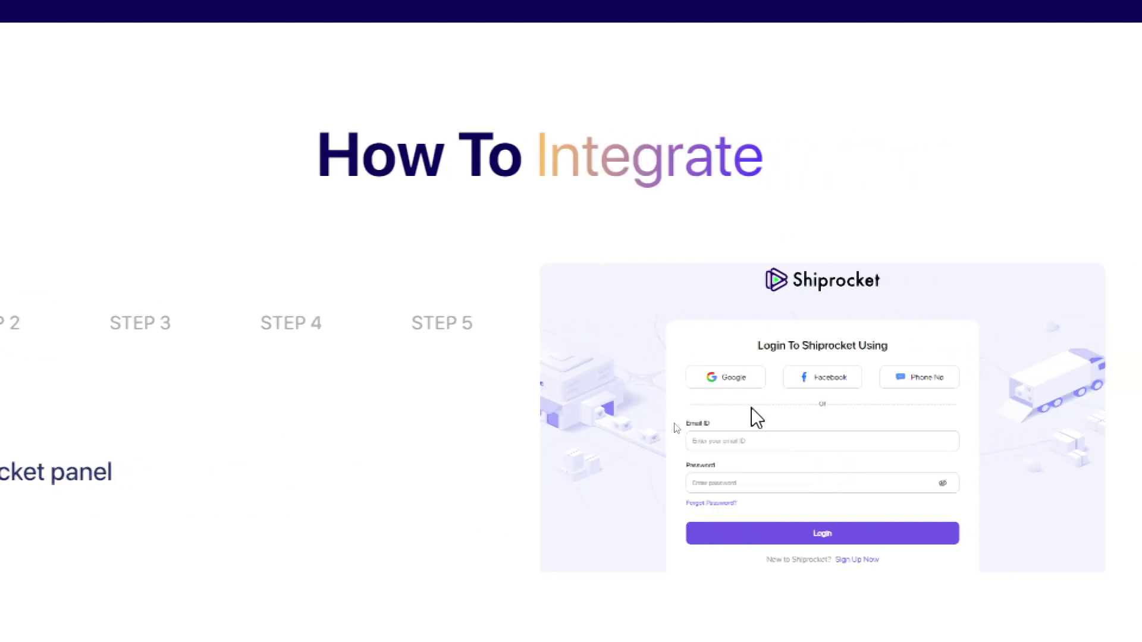
{"action": "left_click", "coordinate": [427, 328]}
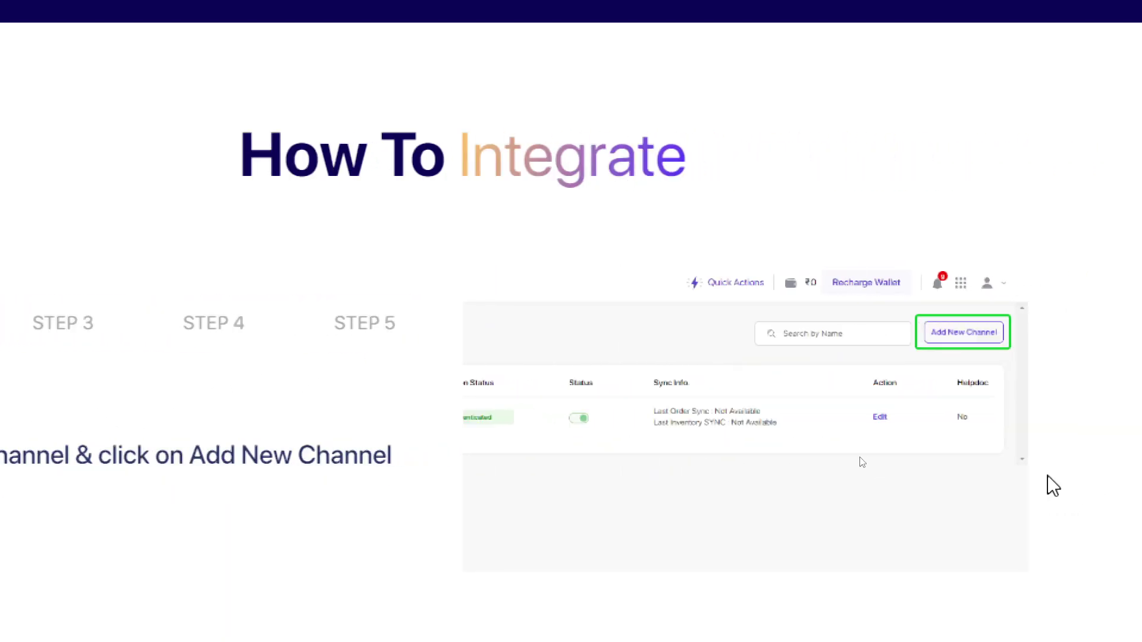
{"action": "left_click_drag", "start_coordinate": [112, 455], "coordinate": [640, 466]}
{"action": "left_click", "coordinate": [379, 463]}
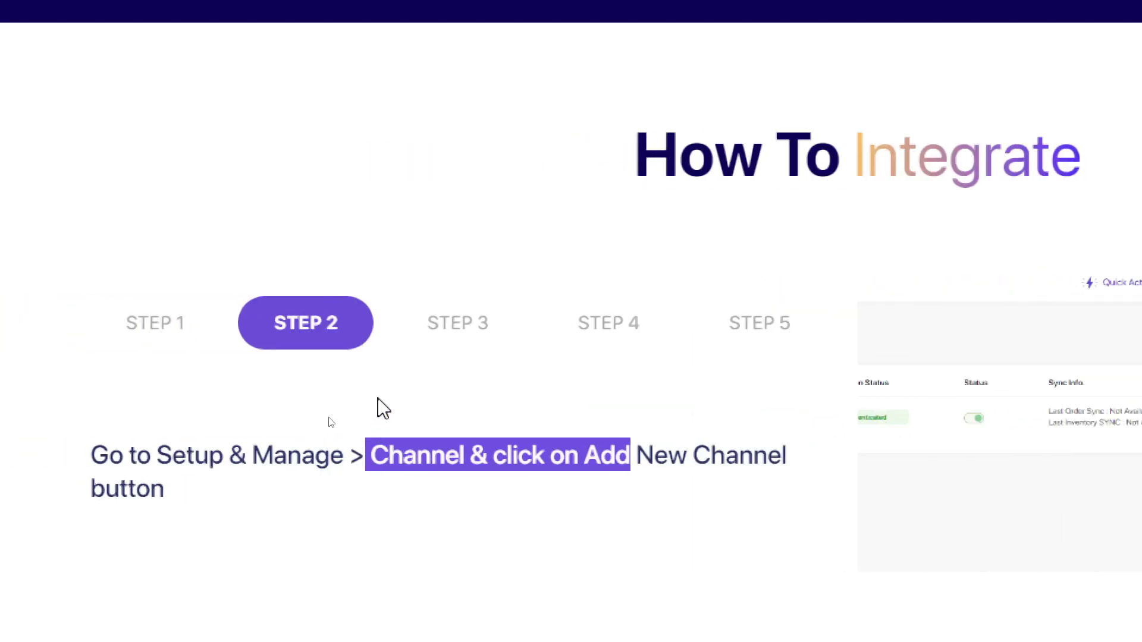
{"action": "left_click", "coordinate": [417, 345]}
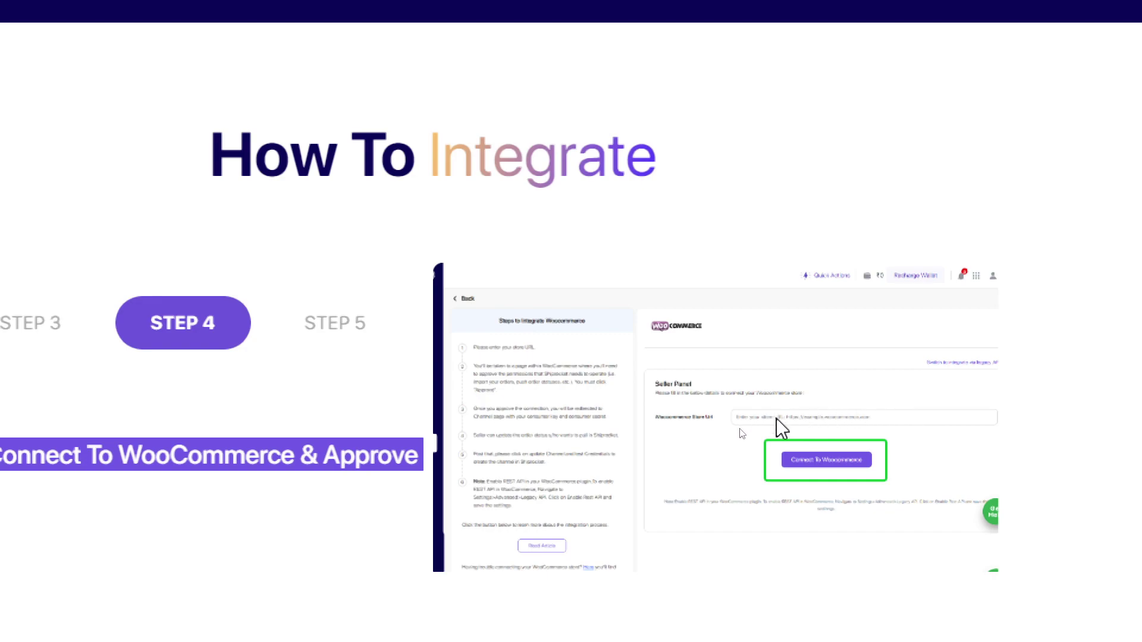
{"action": "left_click", "coordinate": [334, 329]}
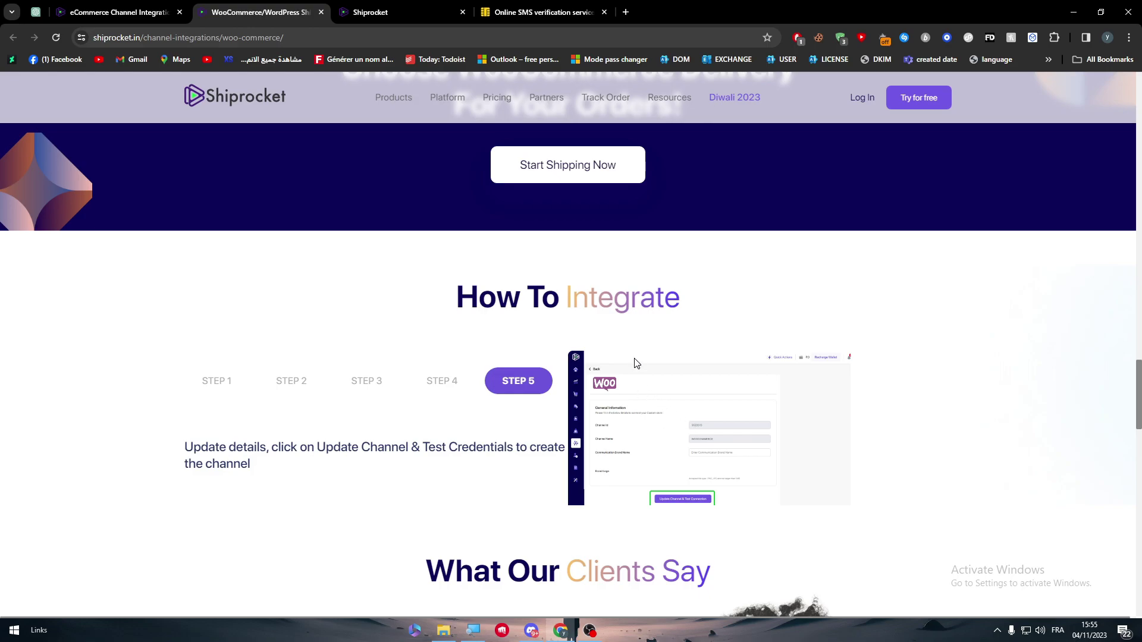
Step: Load the local Bitnami WordPress site from localhost and open its admin dashboard
{"action": "left_click", "coordinate": [625, 12]}
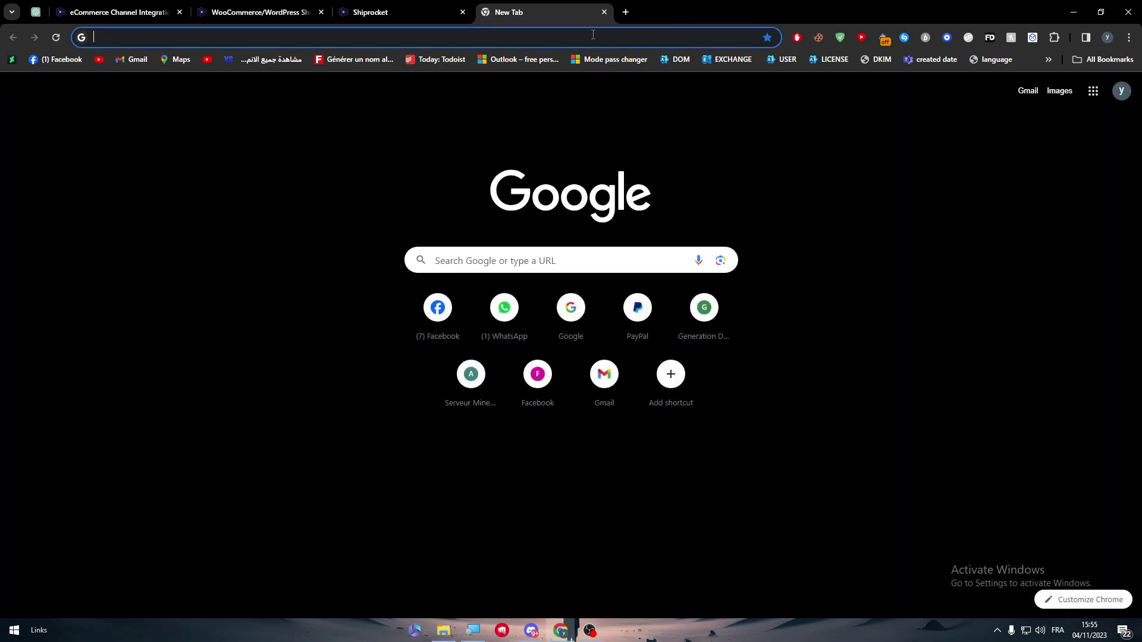
{"action": "type", "text": "lo"}
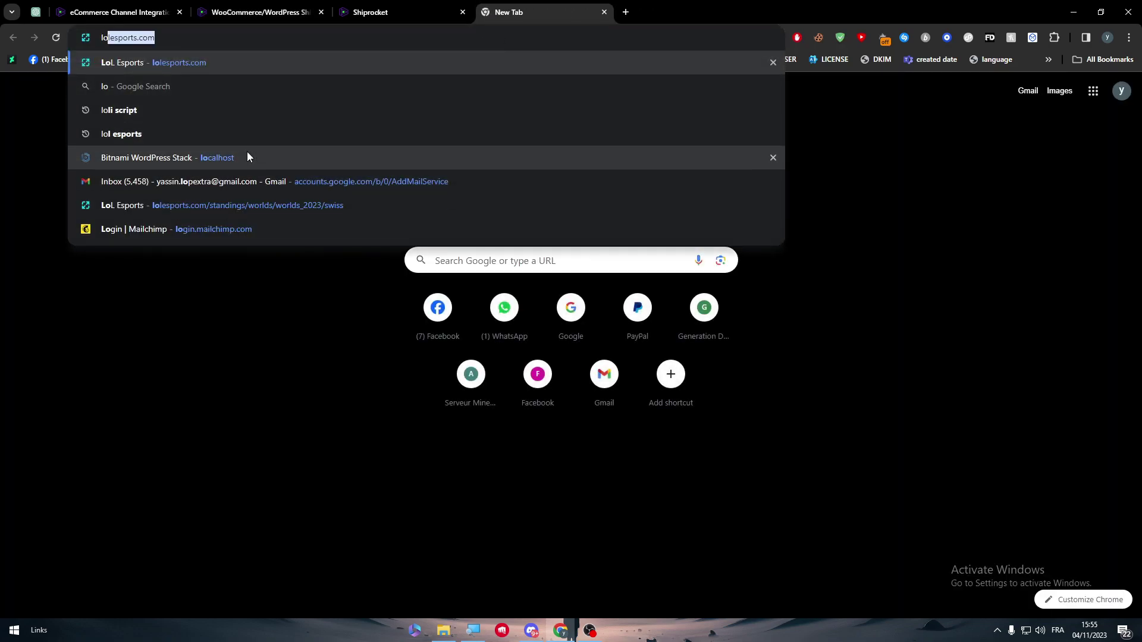
{"action": "left_click", "coordinate": [248, 152]}
{"action": "left_click", "coordinate": [555, 215]}
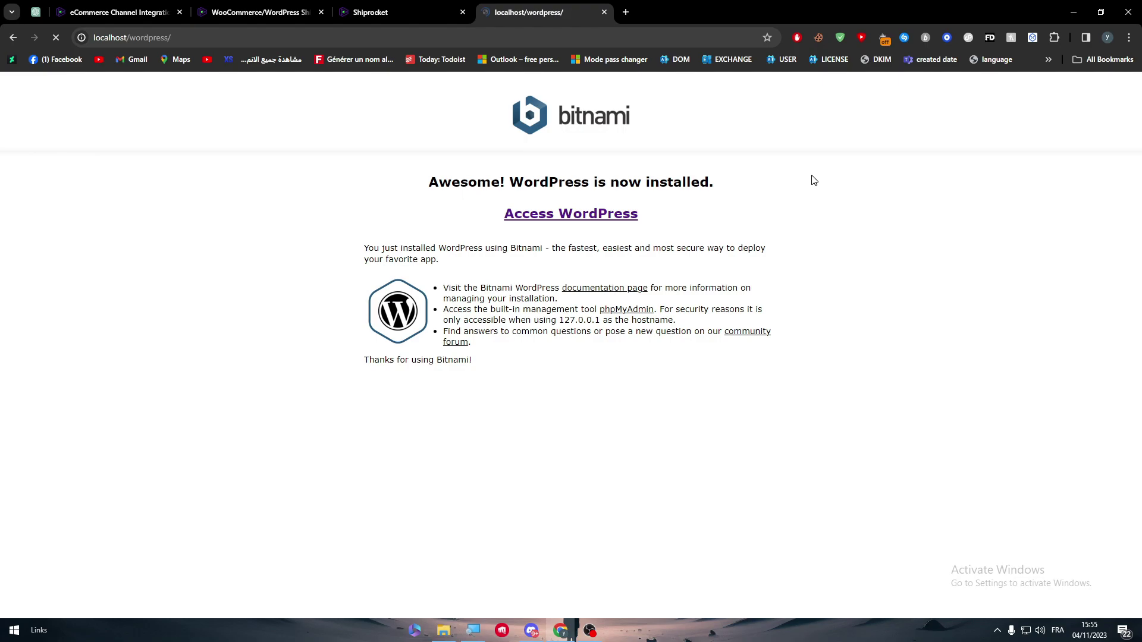
{"action": "mouse_move", "coordinate": [59, 81]}
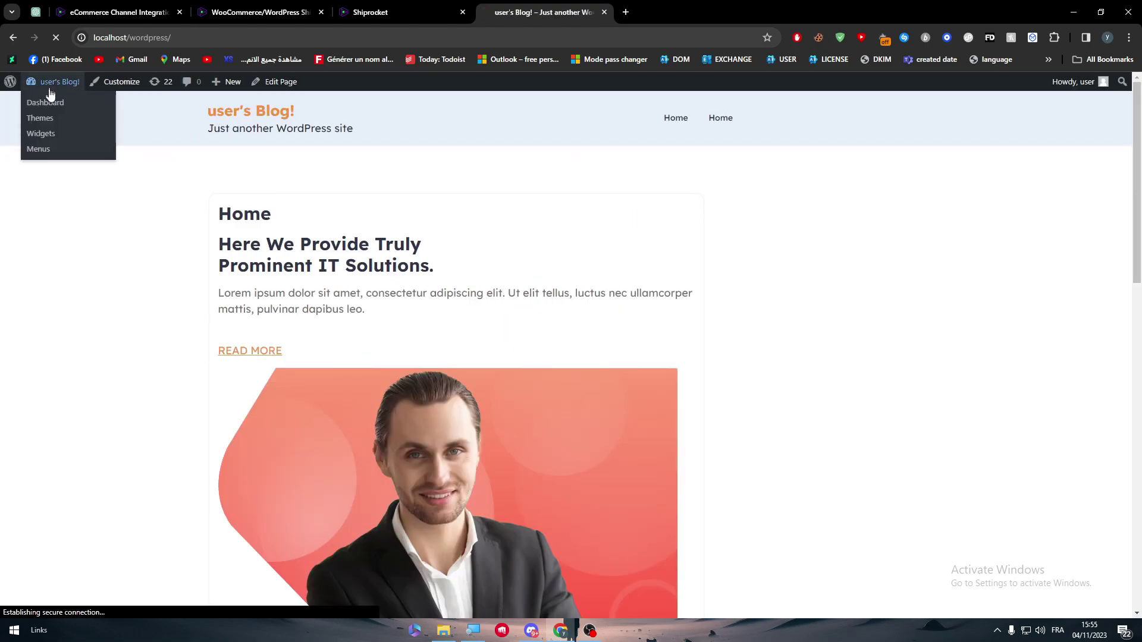
{"action": "left_click", "coordinate": [52, 101]}
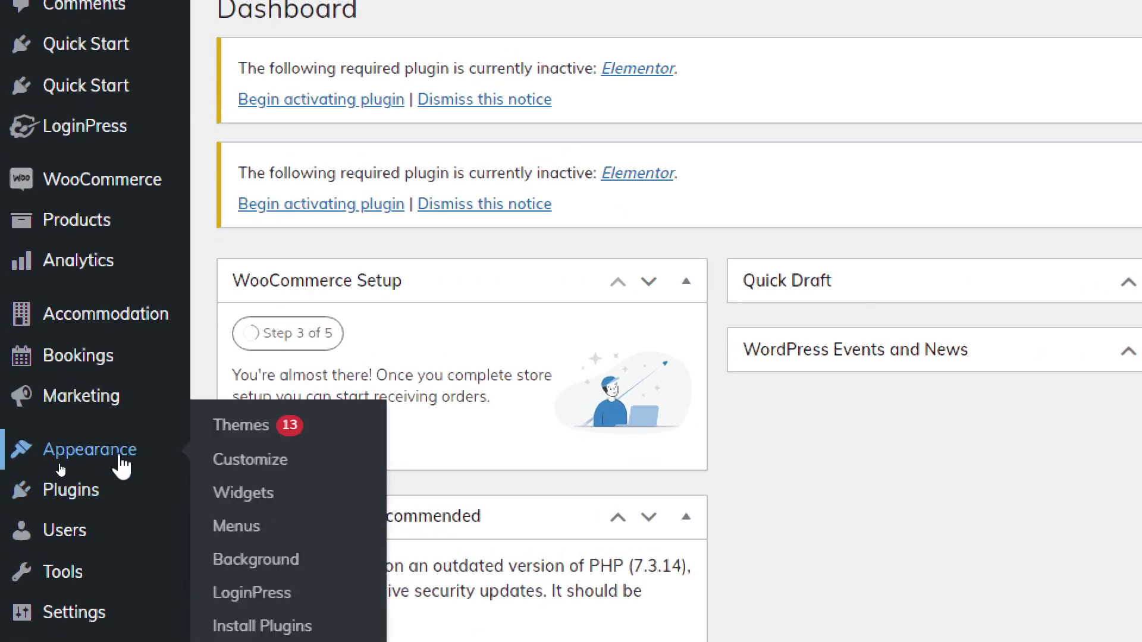
{"action": "mouse_move", "coordinate": [70, 490]}
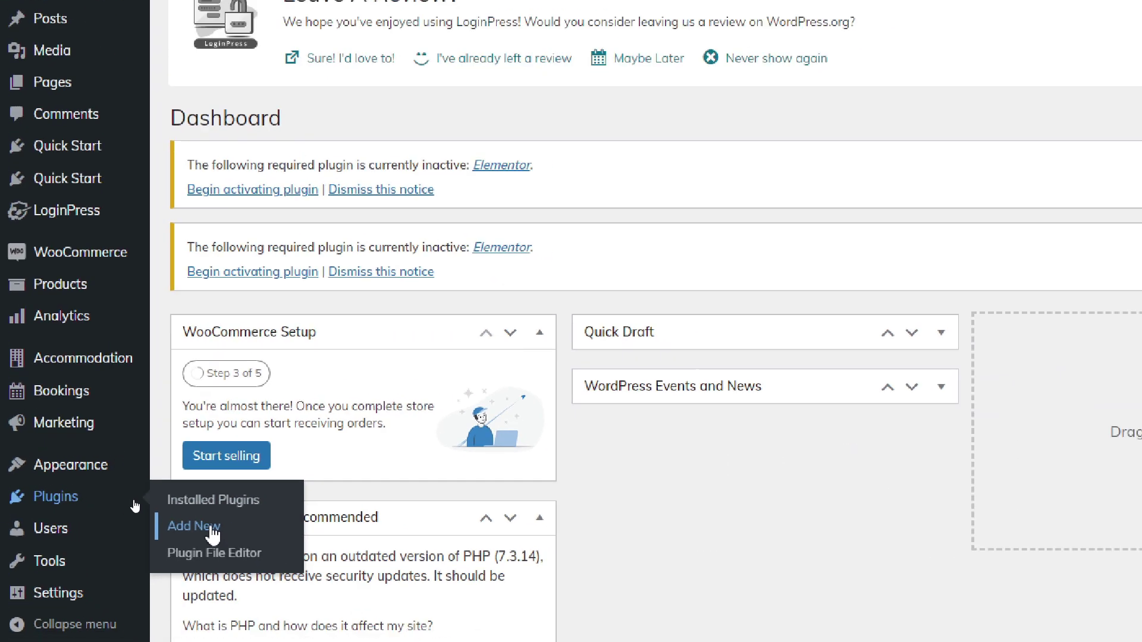
Step: Search the WordPress plugin directory for 'shiprocket'
{"action": "left_click", "coordinate": [271, 535]}
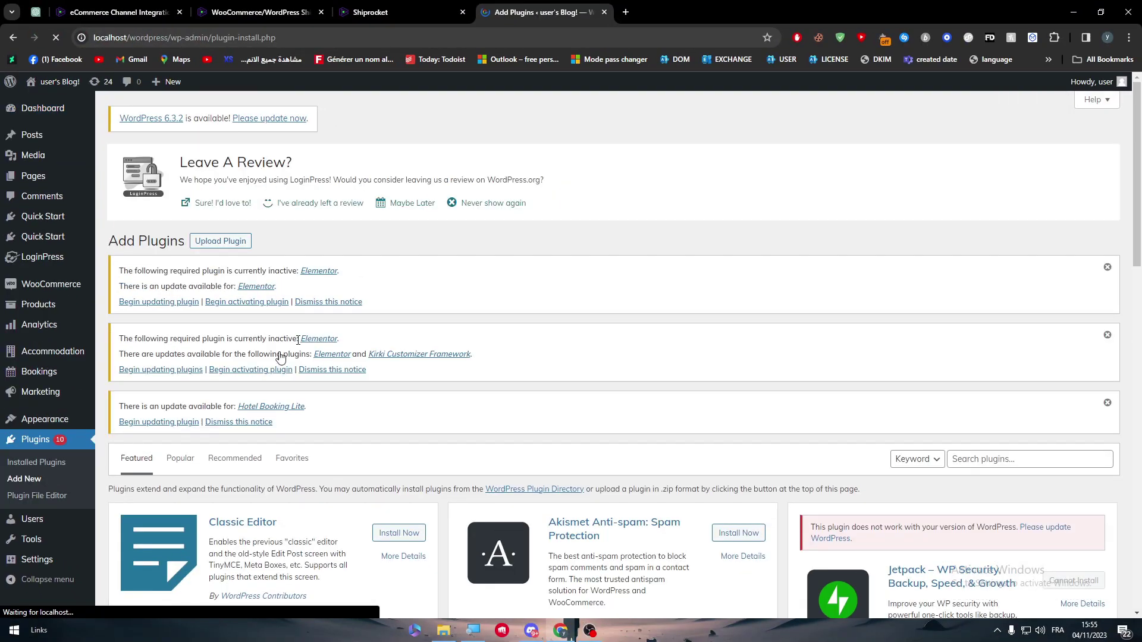
{"action": "left_click_drag", "start_coordinate": [1136, 237], "coordinate": [1136, 315]}
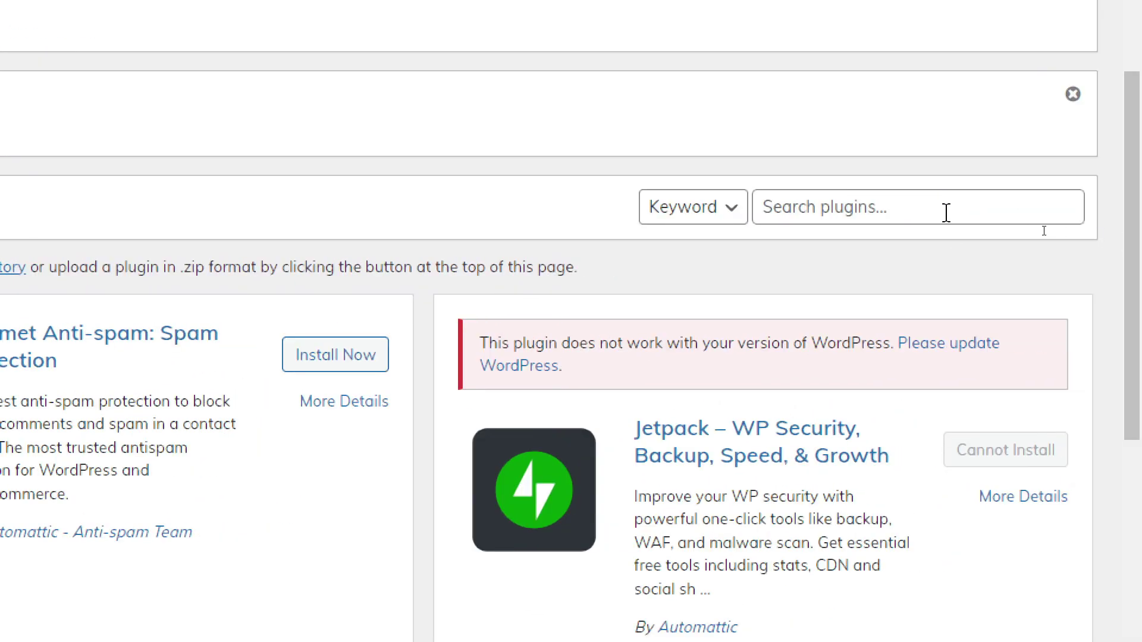
{"action": "left_click", "coordinate": [1044, 231]}
{"action": "type", "text": "shiprocket"}
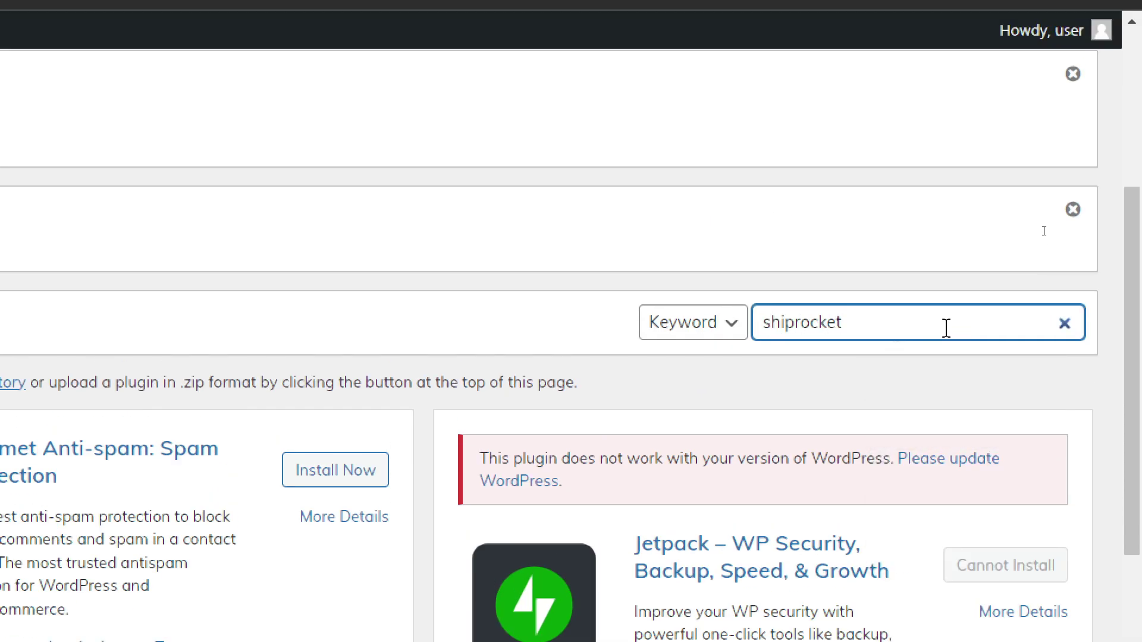
Step: Scroll the results to confirm the Shiprocket plugin card shows Active
{"action": "scroll", "coordinate": [1139, 155], "scroll_direction": "down", "scroll_amount": 1}
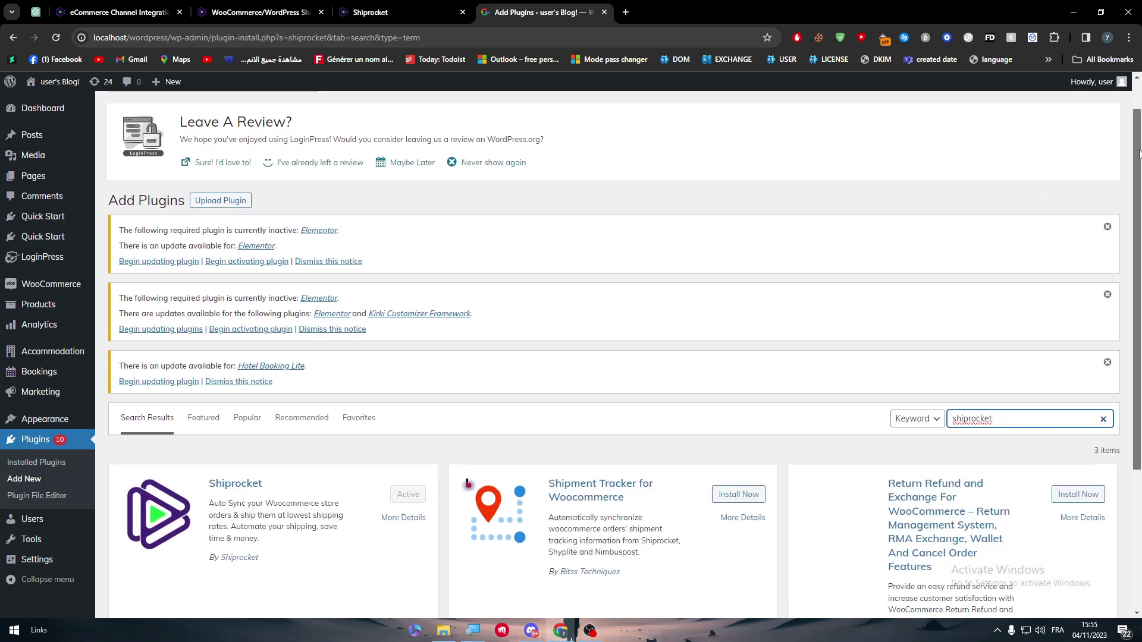
{"action": "scroll", "coordinate": [1139, 155], "scroll_direction": "down", "scroll_amount": 1}
{"action": "scroll", "coordinate": [714, 329], "scroll_direction": "down", "scroll_amount": 1}
{"action": "left_click_drag", "start_coordinate": [303, 415], "coordinate": [308, 415]}
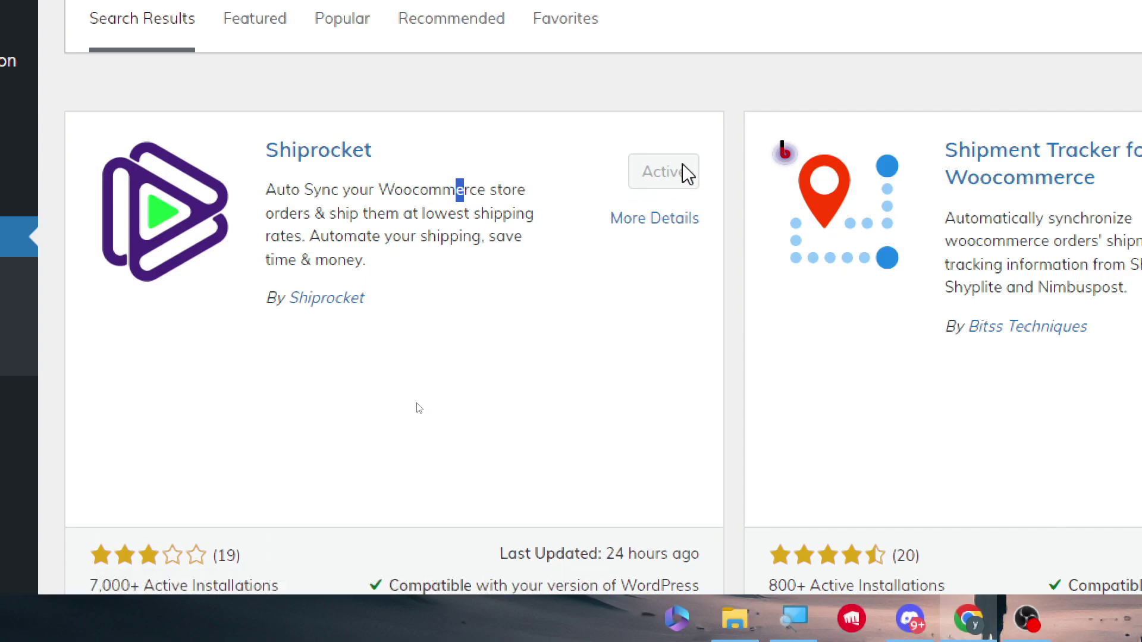
{"action": "left_click", "coordinate": [419, 330]}
{"action": "mouse_move", "coordinate": [452, 321]}
{"action": "left_mouse_down"}
{"action": "mouse_move", "coordinate": [242, 319]}
{"action": "mouse_move", "coordinate": [450, 302]}
{"action": "left_mouse_up"}
{"action": "left_click", "coordinate": [239, 319]}
{"action": "left_click", "coordinate": [455, 313]}
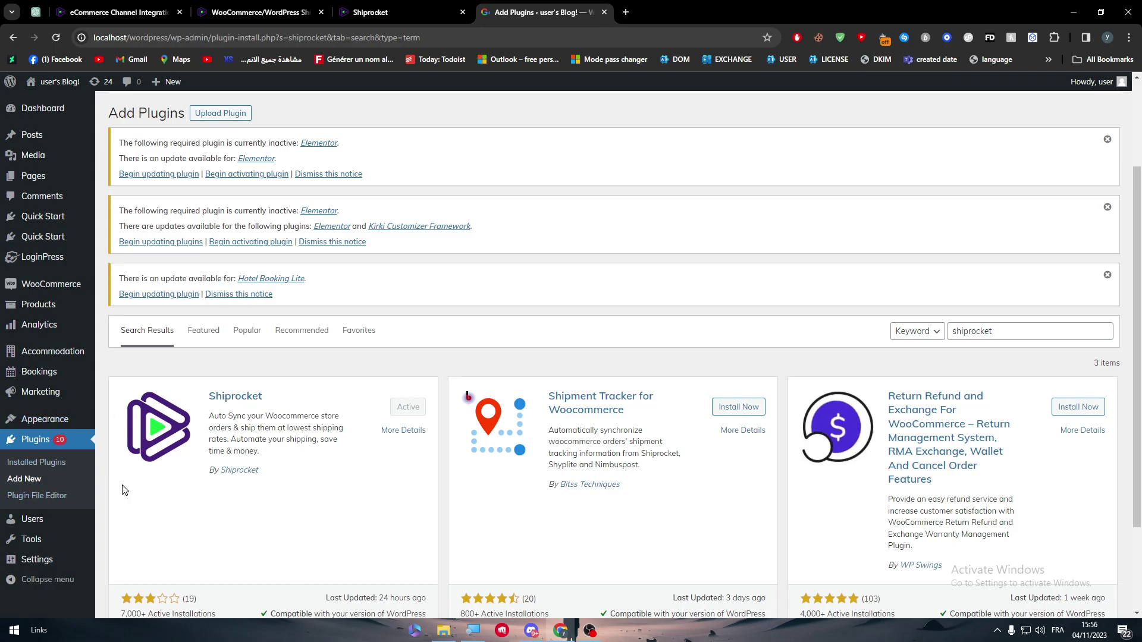
Step: Filter installed plugins to Active and open the Shiprocket plugin's Settings
{"action": "left_click", "coordinate": [34, 466]}
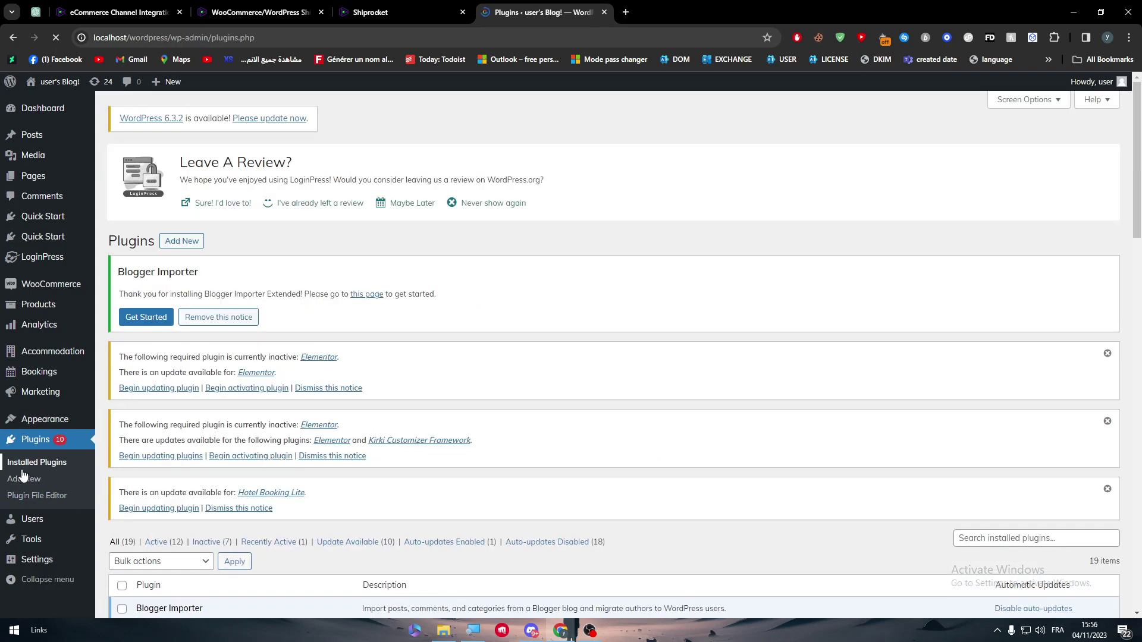
{"action": "scroll", "coordinate": [1140, 196], "scroll_direction": "down", "scroll_amount": 6}
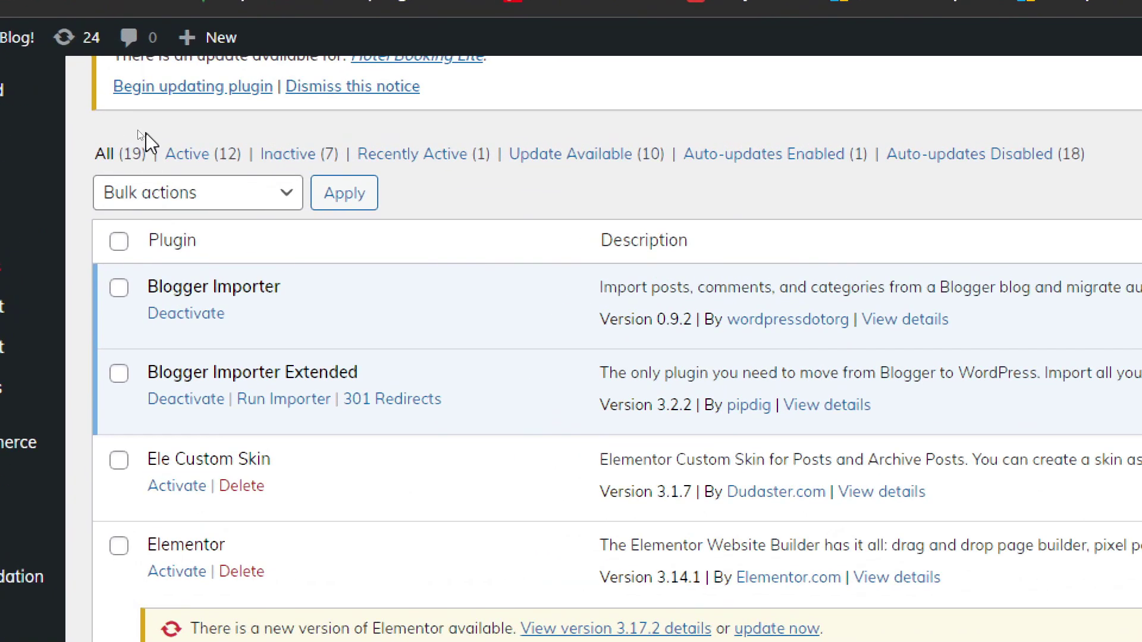
{"action": "left_click", "coordinate": [209, 158]}
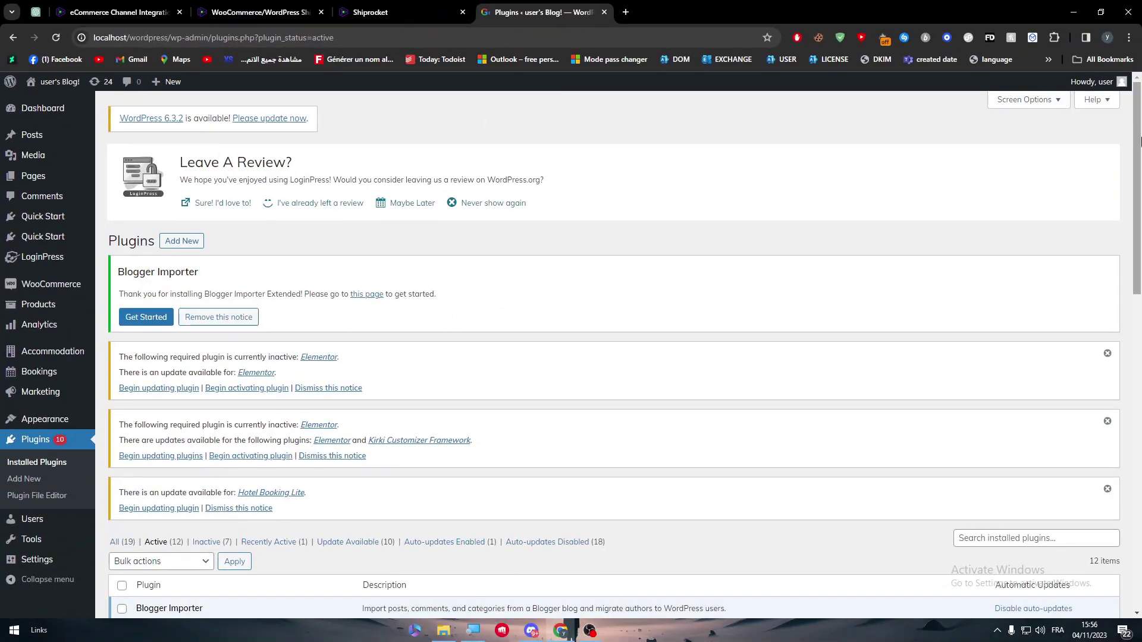
{"action": "left_click_drag", "start_coordinate": [1132, 145], "coordinate": [1132, 442]}
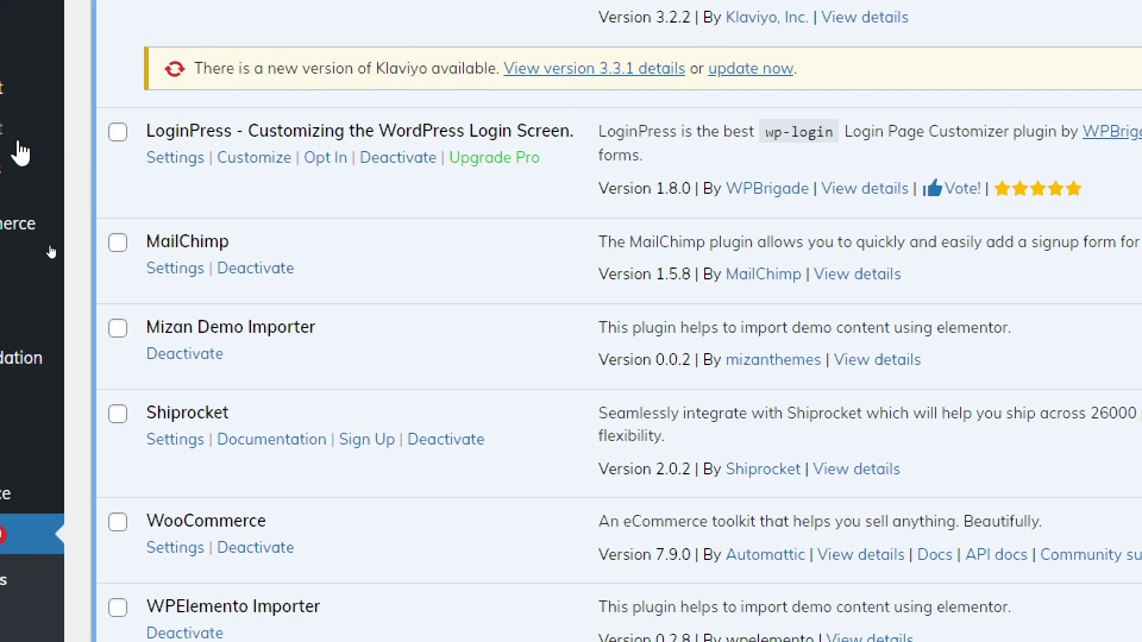
{"action": "left_click", "coordinate": [274, 440]}
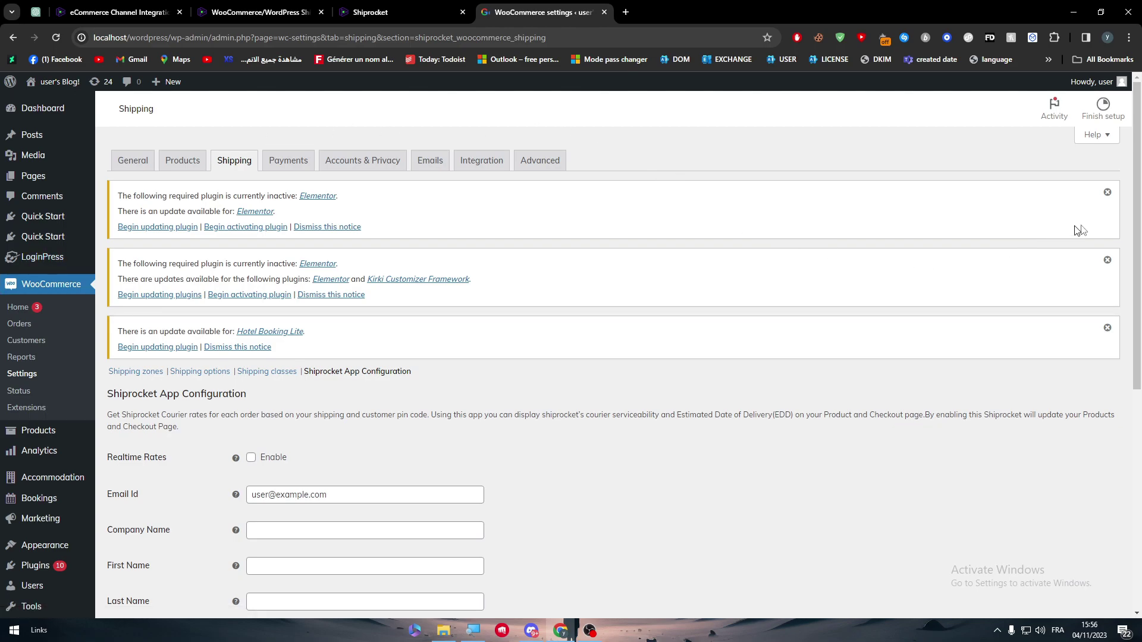
{"action": "scroll", "coordinate": [1057, 297], "scroll_direction": "down", "scroll_amount": 3}
{"action": "scroll", "coordinate": [1057, 308], "scroll_direction": "down", "scroll_amount": 2}
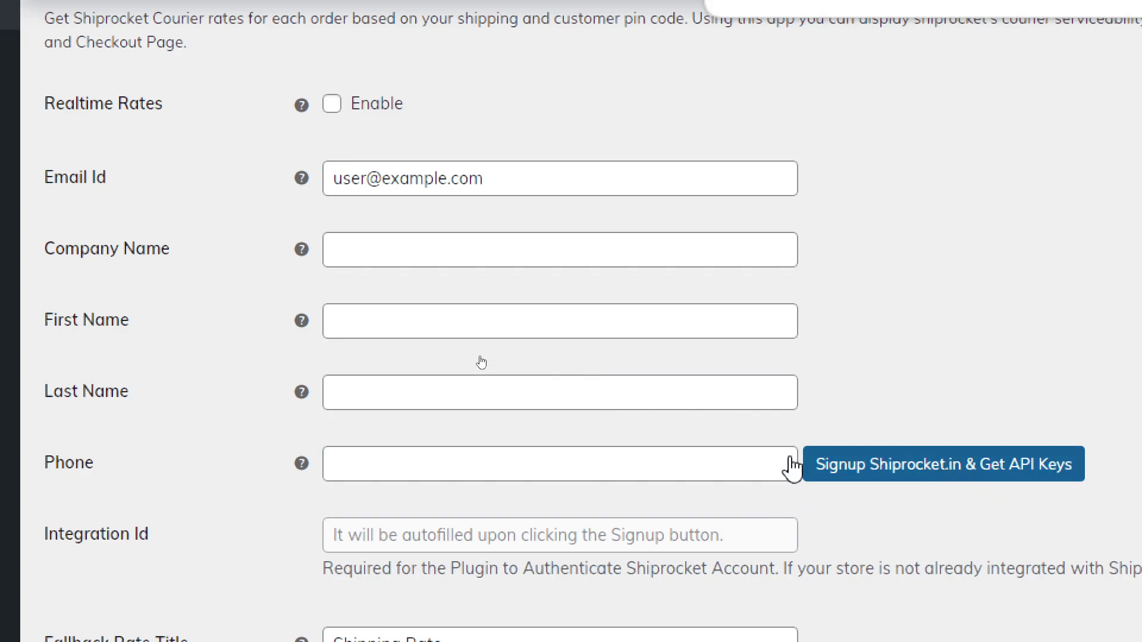
{"action": "left_click", "coordinate": [808, 465]}
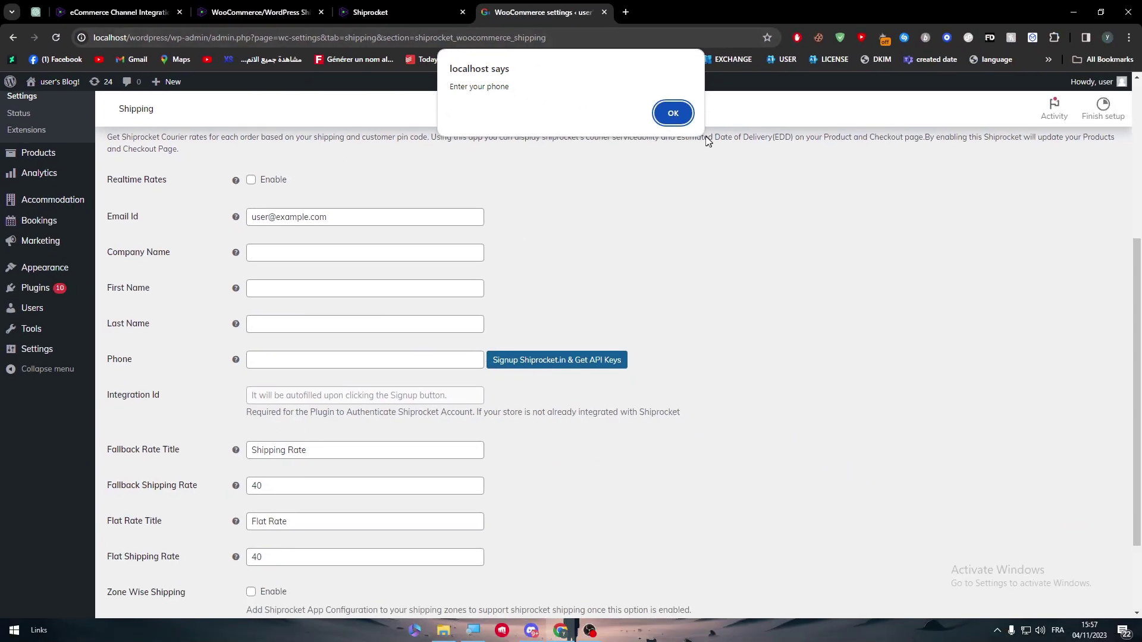
{"action": "left_click", "coordinate": [672, 113]}
{"action": "left_click", "coordinate": [292, 397]}
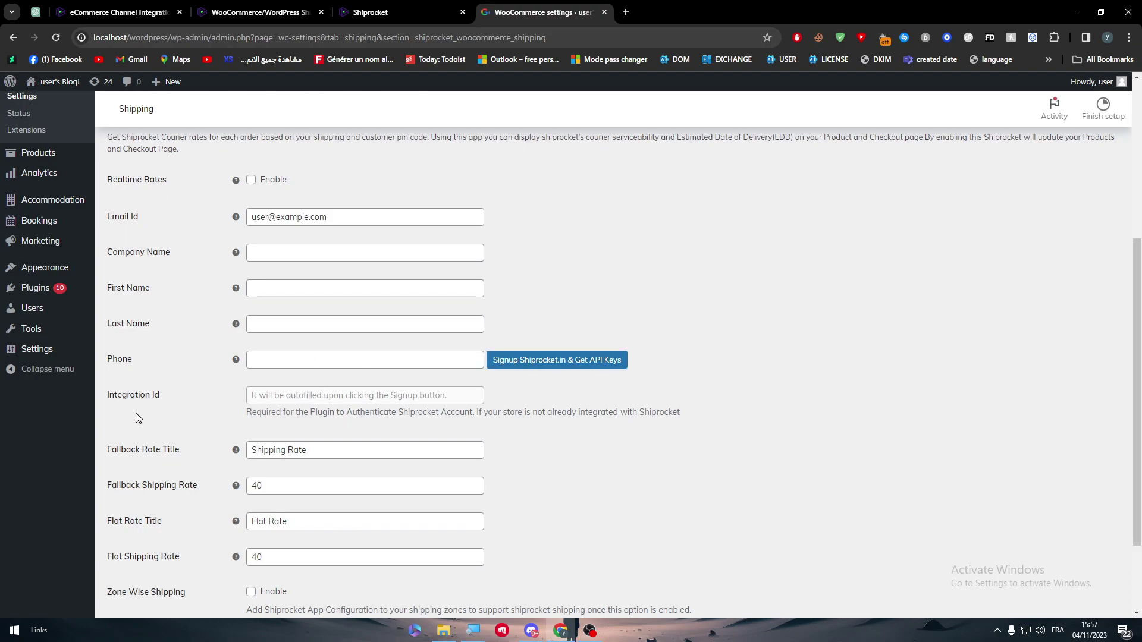
{"action": "triple_click", "coordinate": [291, 397]}
{"action": "left_click", "coordinate": [422, 450]}
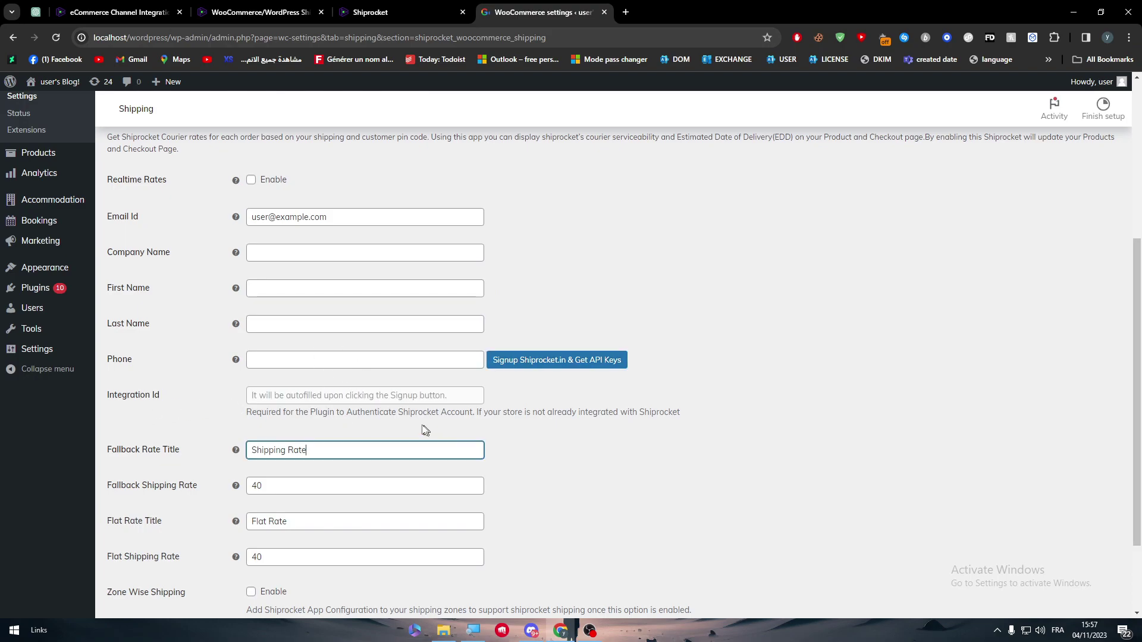
{"action": "left_click", "coordinate": [423, 429]}
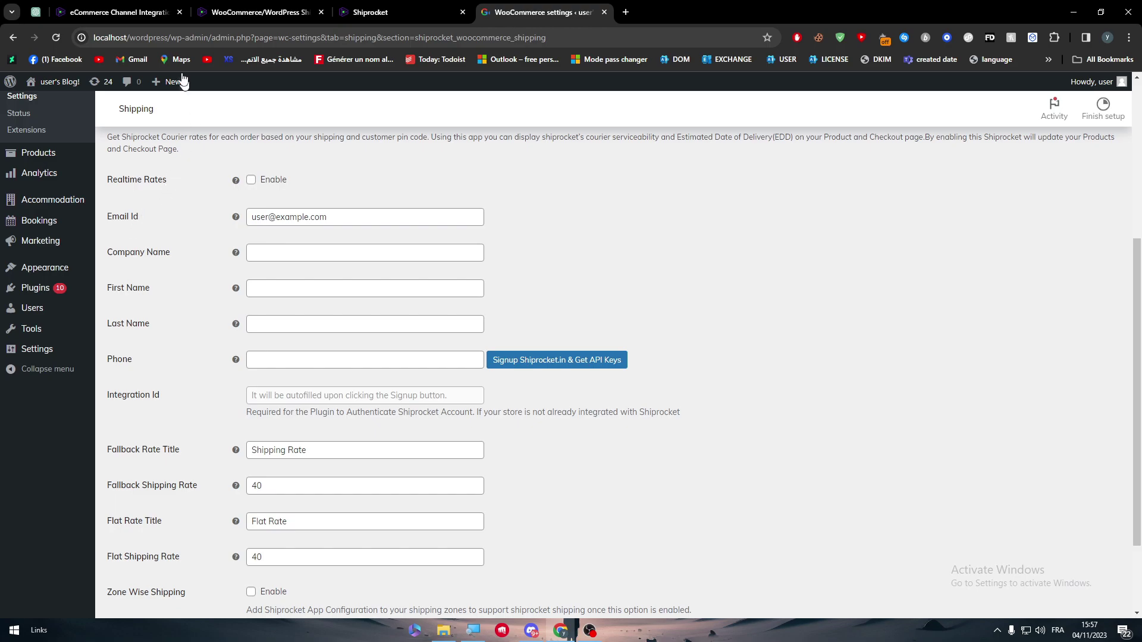
Step: Glance at the Shiprocket integrations tab and come back to the WooCommerce shipping settings
{"action": "left_click", "coordinate": [122, 12]}
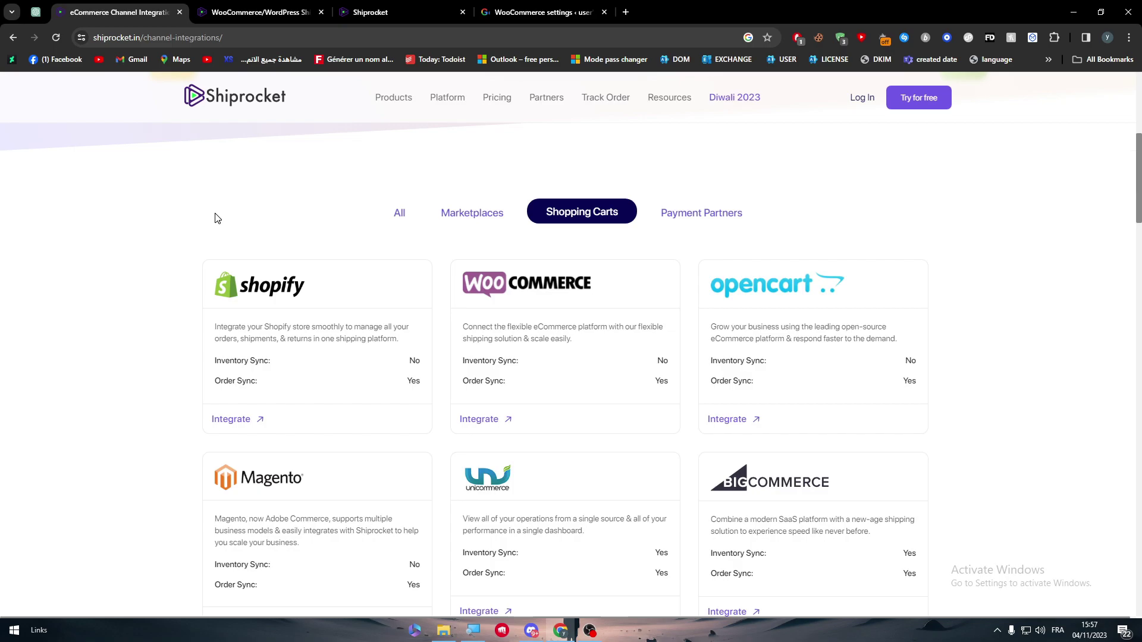
{"action": "left_click", "coordinate": [564, 11]}
{"action": "scroll", "coordinate": [657, 191], "scroll_direction": "up", "scroll_amount": 2}
{"action": "scroll", "coordinate": [892, 173], "scroll_direction": "up", "scroll_amount": 3}
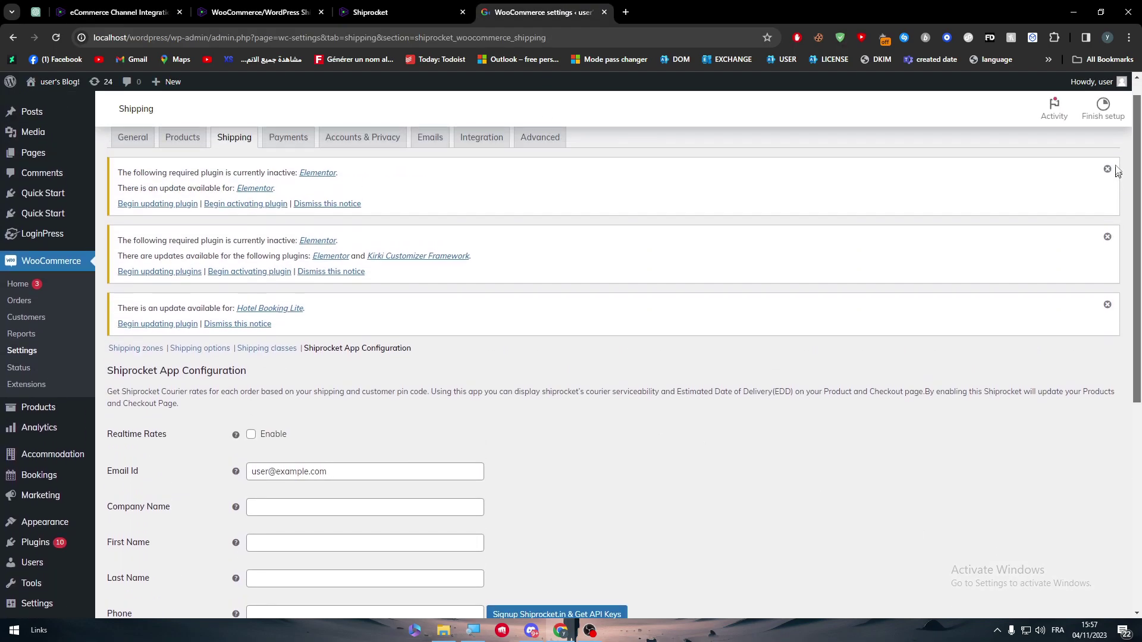
{"action": "scroll", "coordinate": [1116, 146], "scroll_direction": "down", "scroll_amount": 4}
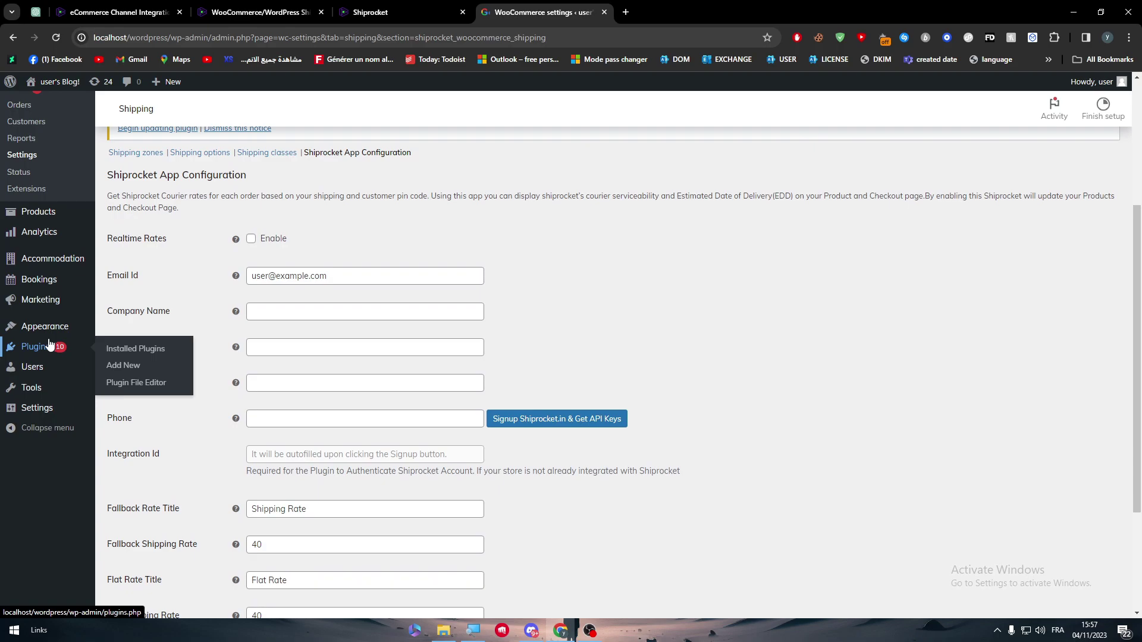
Step: Go to Plugins > Add New and dismiss the Elementor and Hotel Booking Lite notices
{"action": "left_click", "coordinate": [118, 365]}
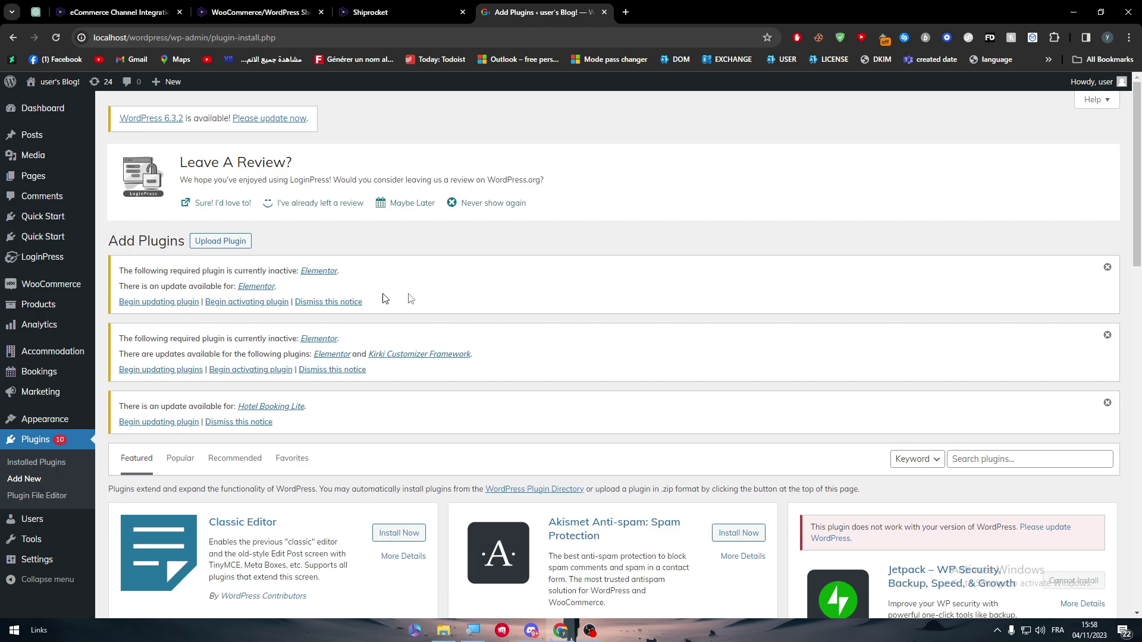
{"action": "left_click", "coordinate": [1107, 268]}
{"action": "left_click", "coordinate": [1108, 268]}
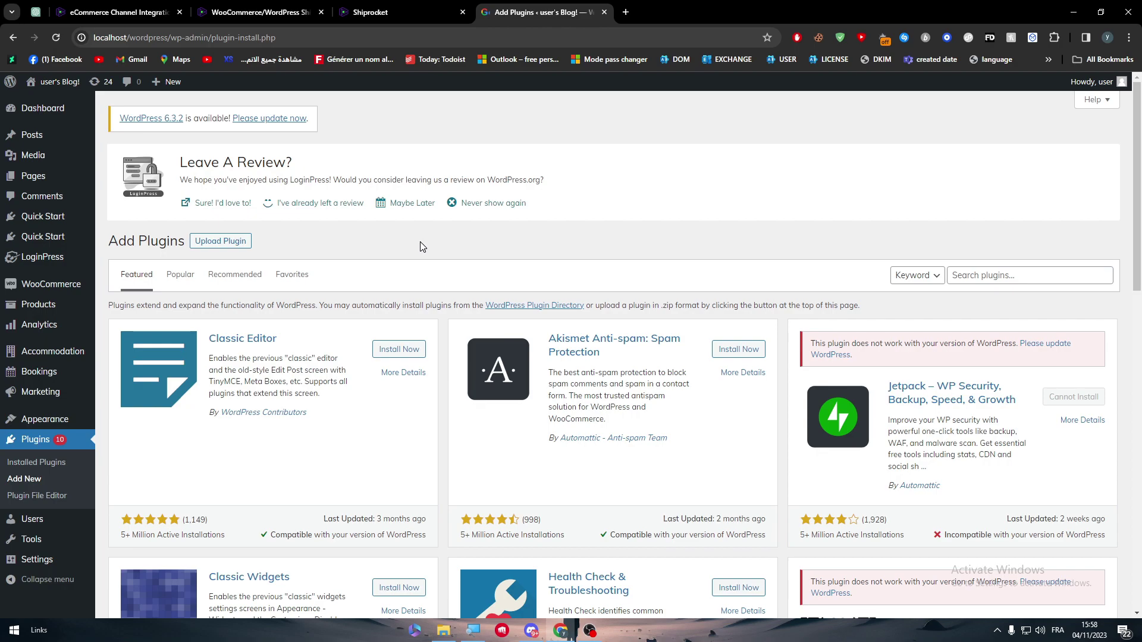
Step: Load 5sim.net in a new tab, accept its cookies, and return to Shiprocket's integrations tab
{"action": "left_click", "coordinate": [627, 12]}
{"action": "type", "text": "5sim"}
{"action": "key", "text": "Return"}
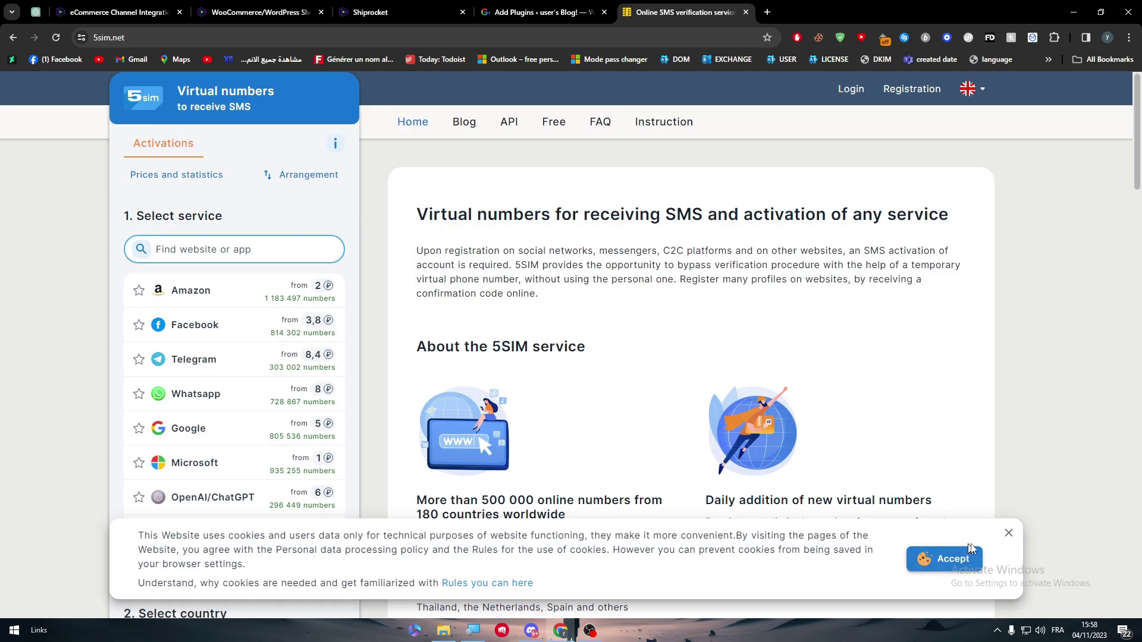
{"action": "left_click", "coordinate": [1008, 534]}
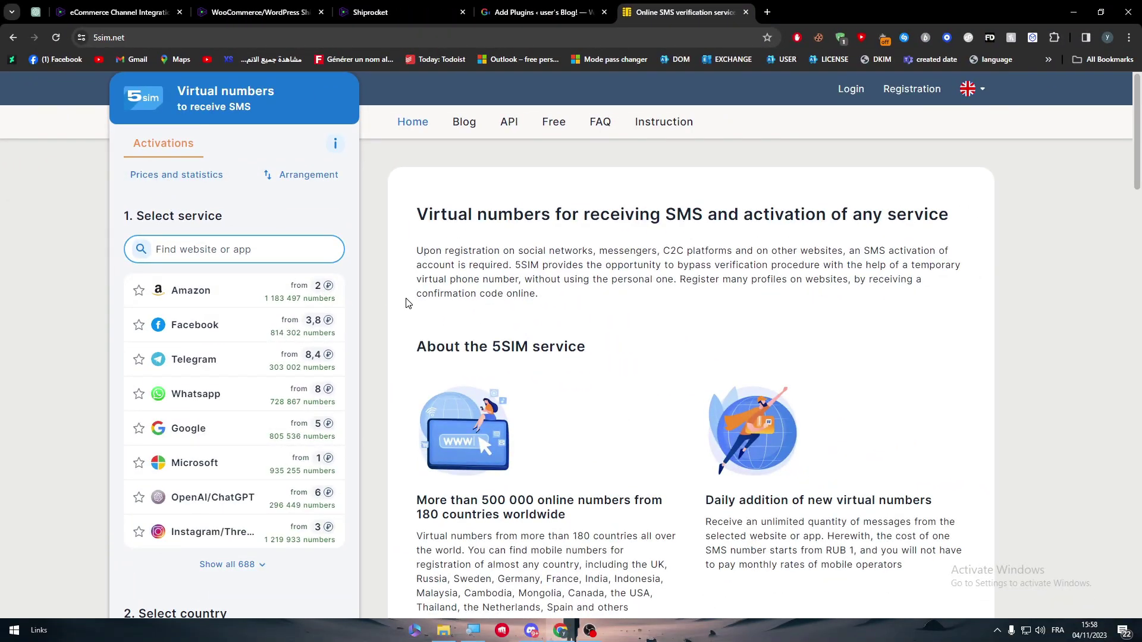
{"action": "left_click", "coordinate": [158, 10]}
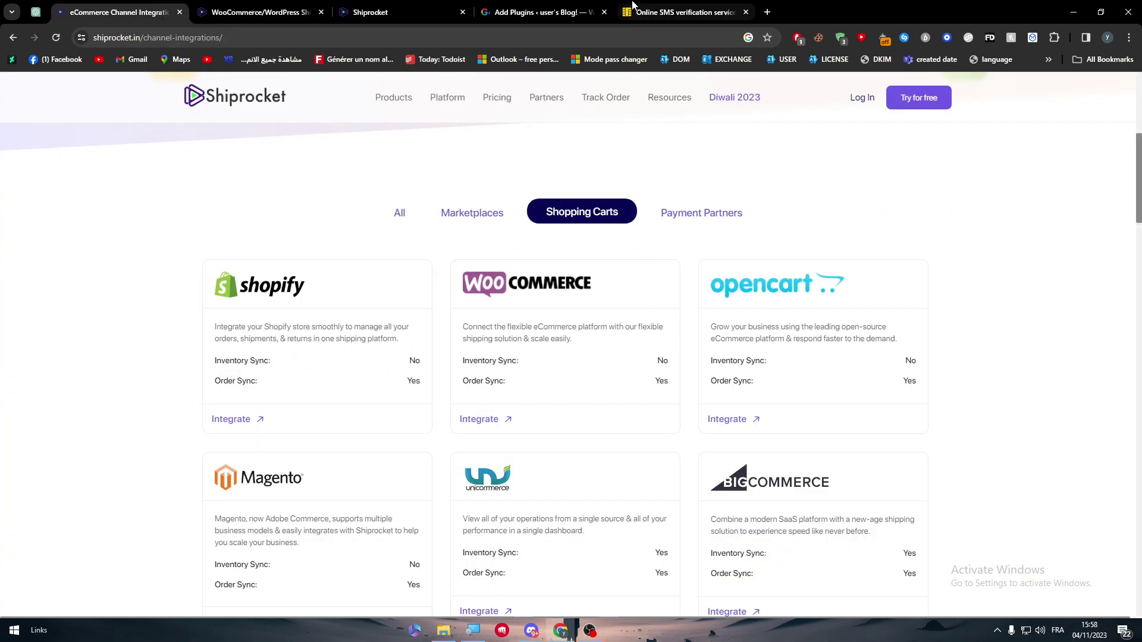
Step: Switch back to the local site's WordPress Add Plugins browser tab
{"action": "left_click", "coordinate": [566, 8]}
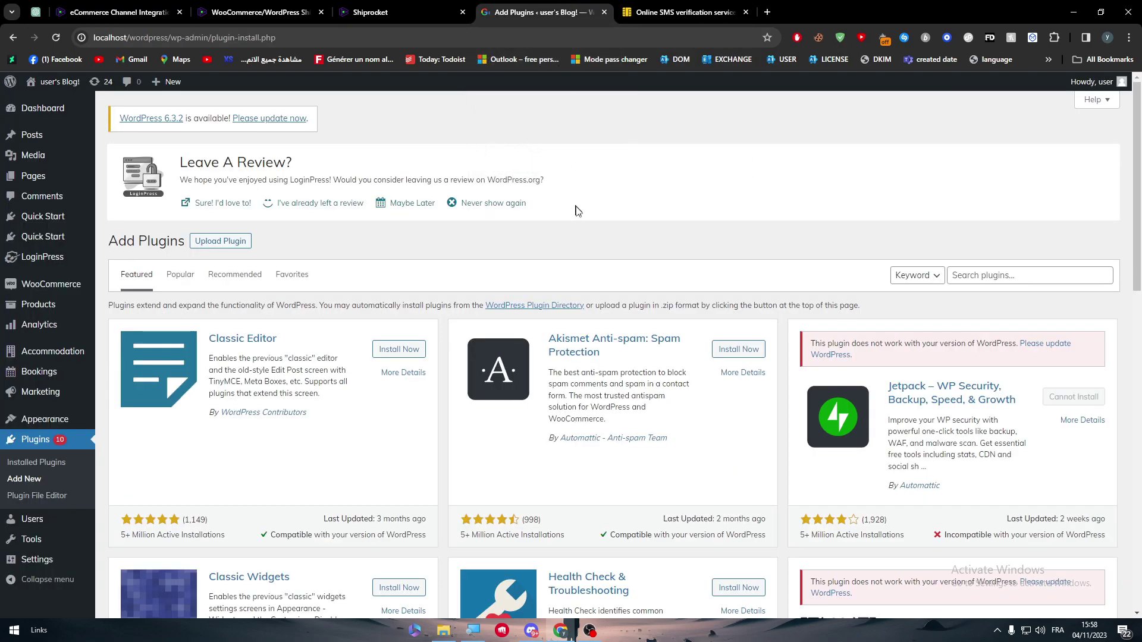